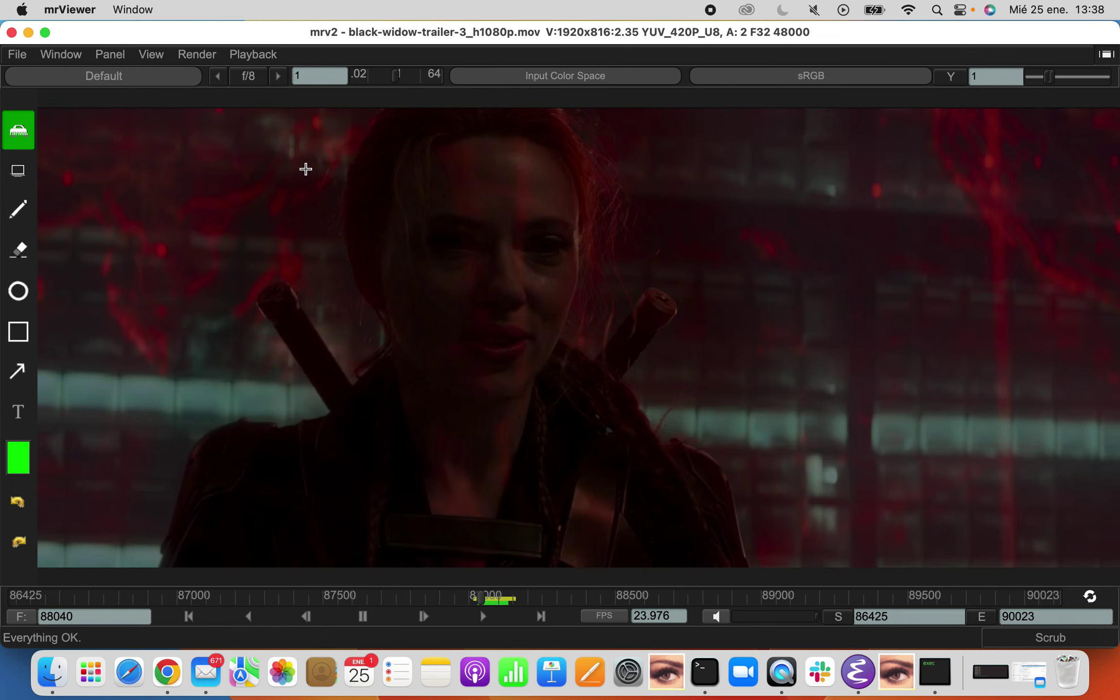
# Set the cache's Read Behind value to 4.00 in the Settings panel and close the panel.
pyautogui.click(132, 54)
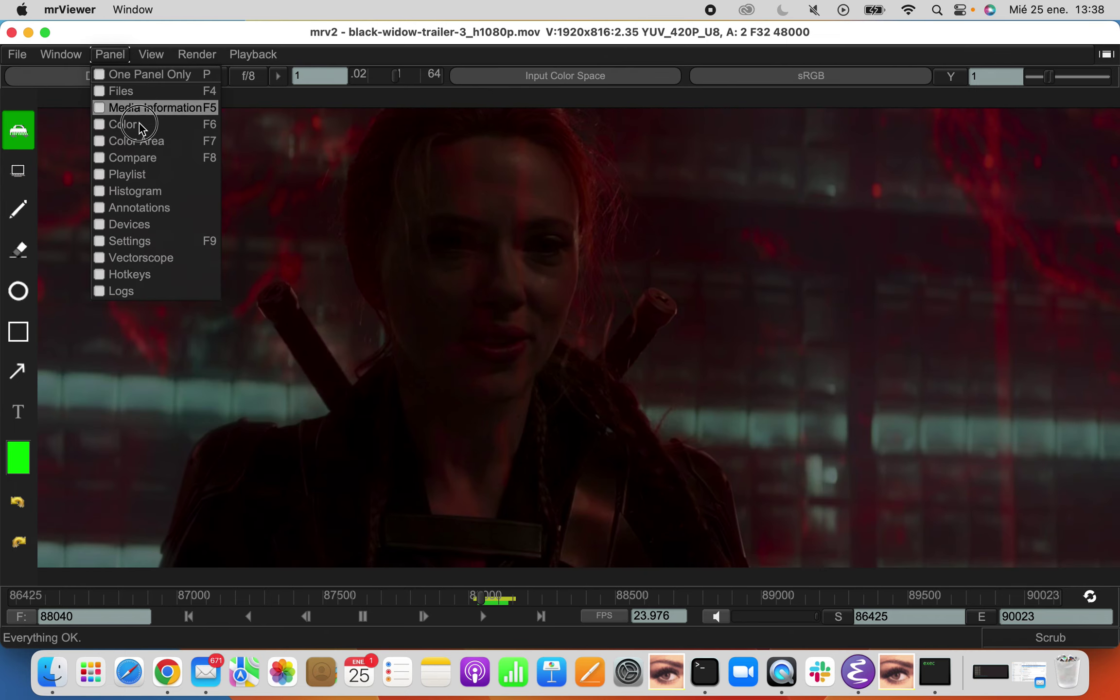
pyautogui.click(141, 234)
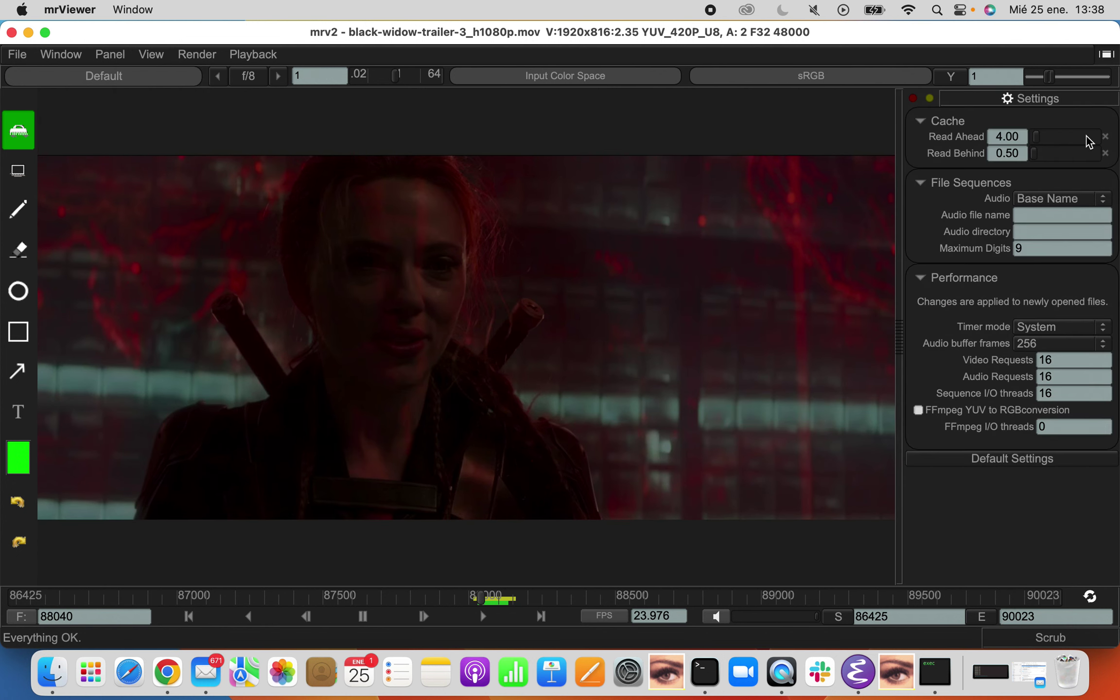
pyautogui.moveTo(1036, 157); pyautogui.dragTo(1038, 157)
pyautogui.click(110, 54)
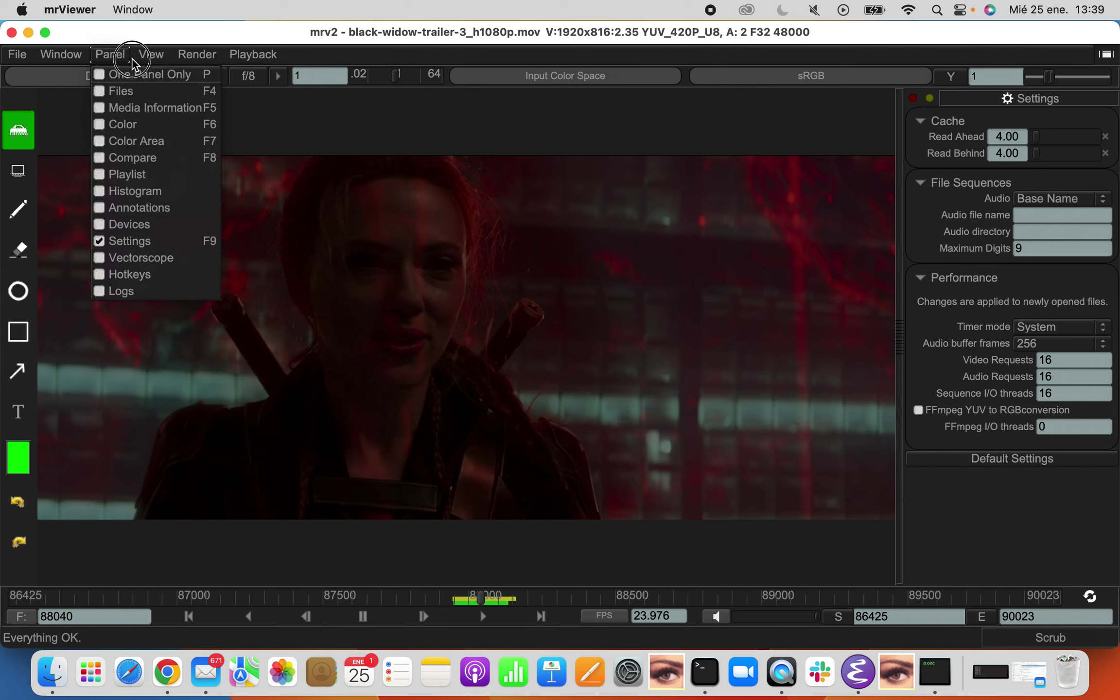
pyautogui.click(132, 240)
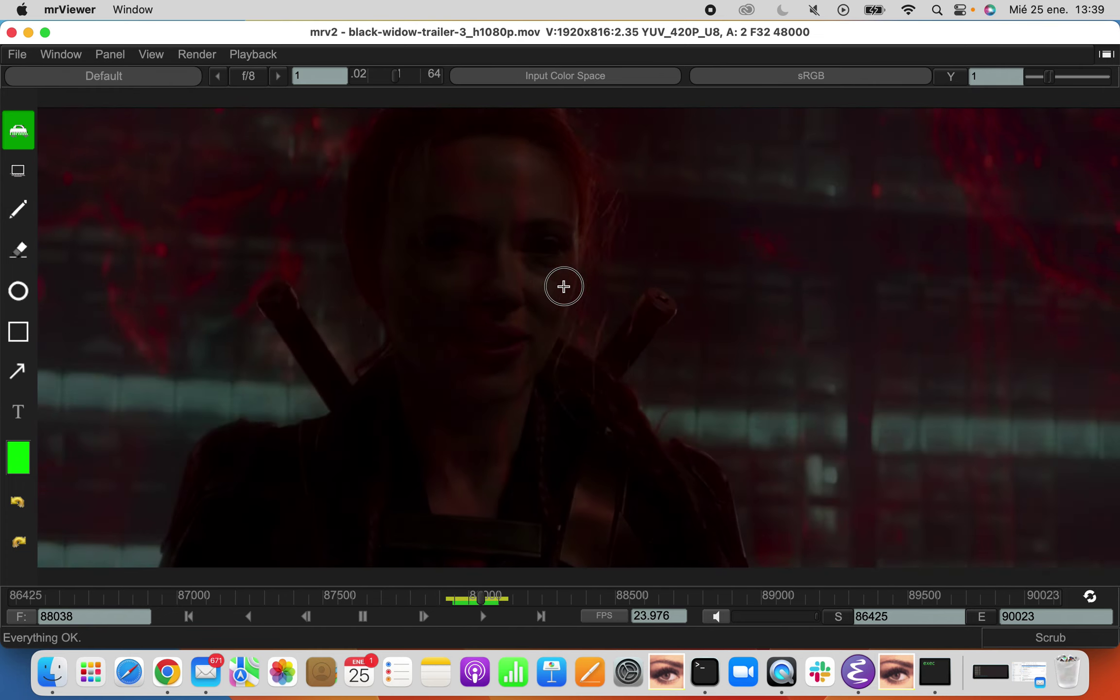
# Show the Histogram and mark a rectangular area over the woman's jacket and the wall at frame 88001 to examine its distribution.
pyautogui.moveTo(564, 286); pyautogui.dragTo(637, 307)
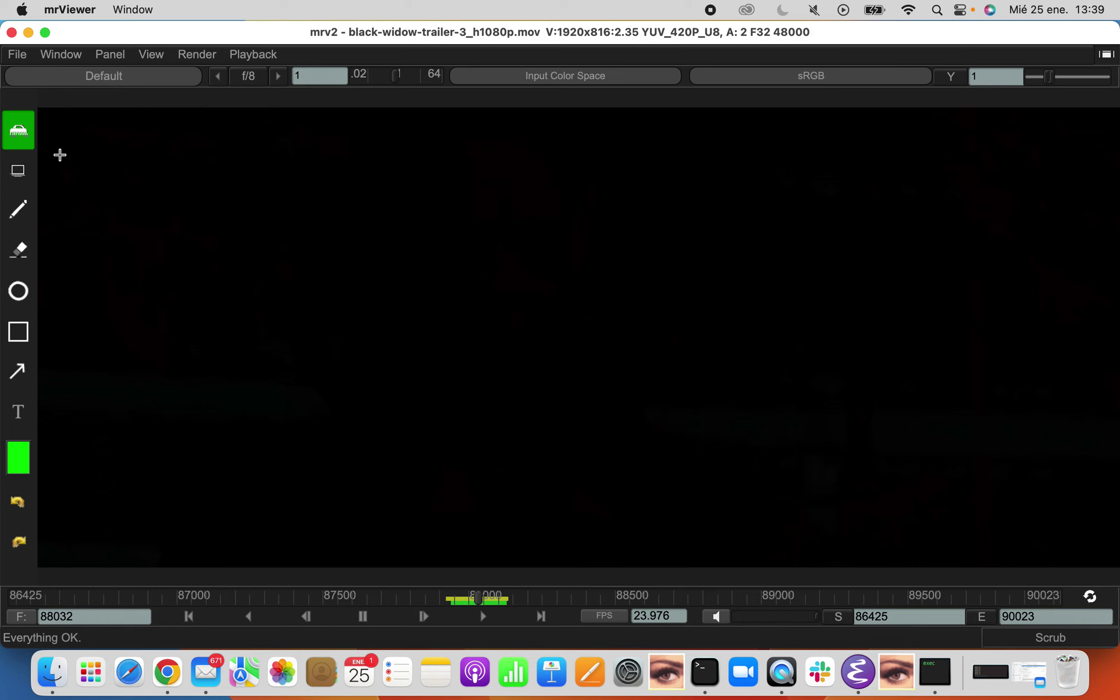
pyautogui.click(18, 171)
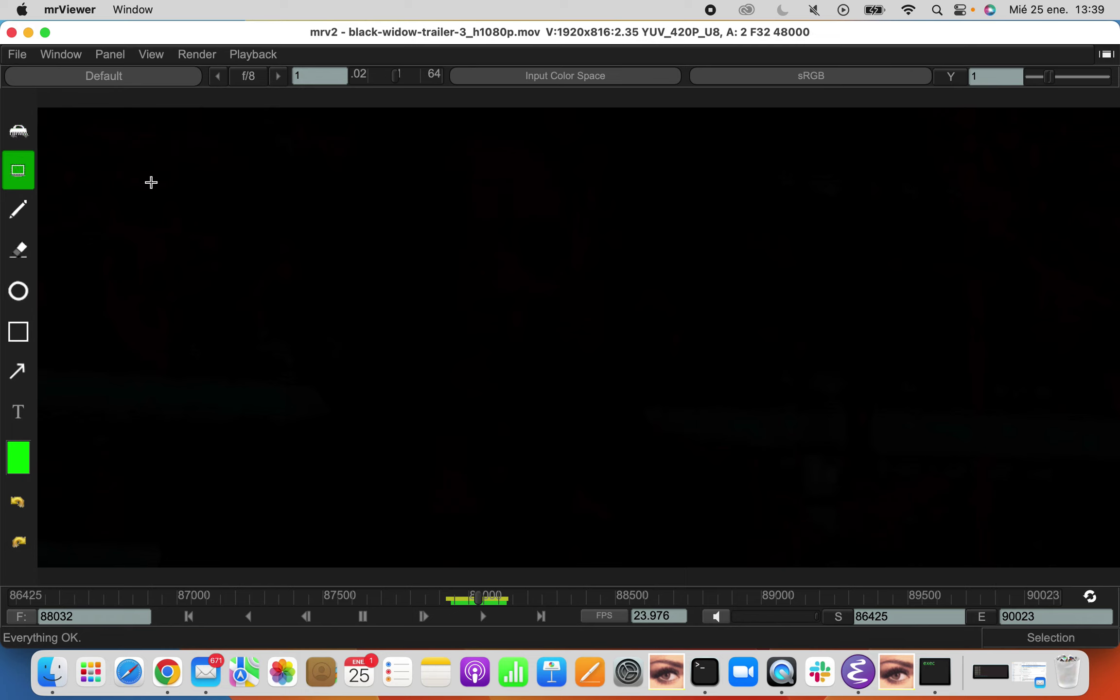
pyautogui.moveTo(151, 183); pyautogui.dragTo(261, 270)
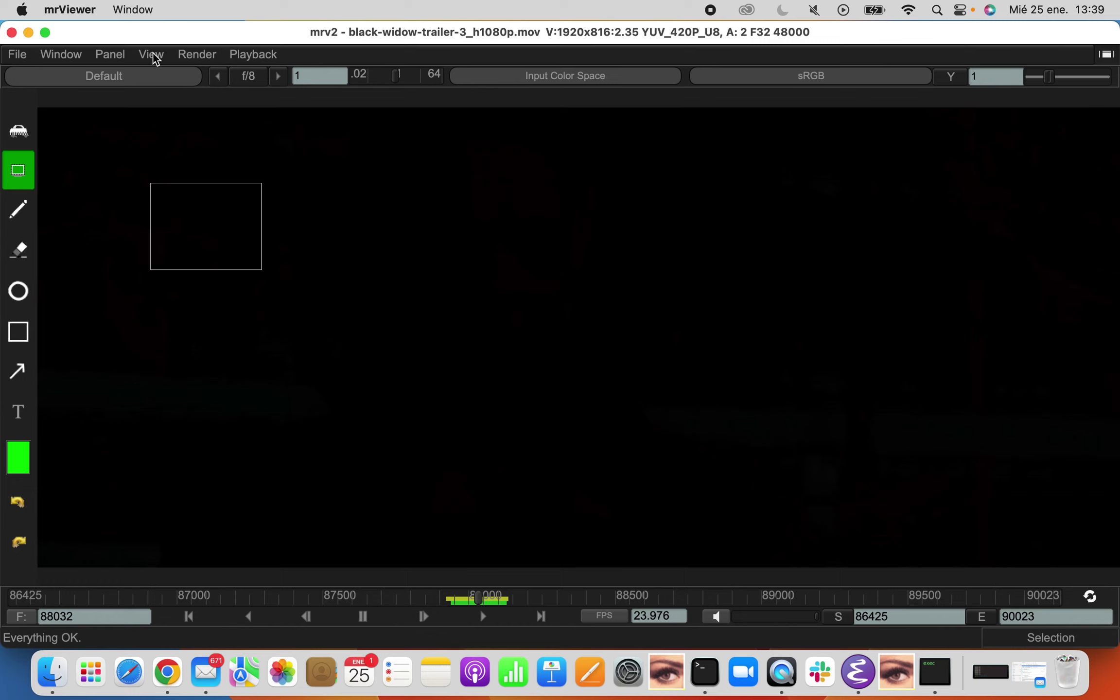
pyautogui.click(124, 57)
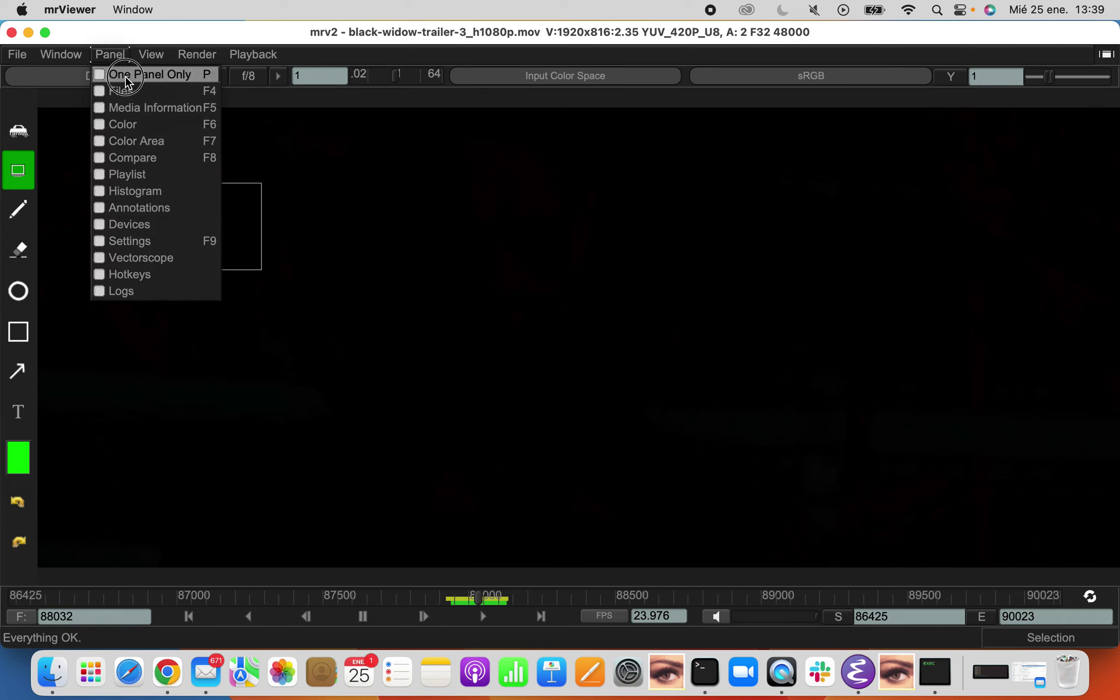
pyautogui.click(139, 188)
pyautogui.moveTo(257, 215); pyautogui.dragTo(530, 422)
pyautogui.moveTo(462, 598)
pyautogui.mouseDown()
pyautogui.moveTo(440, 598)
pyautogui.moveTo(469, 596)
pyautogui.mouseUp()
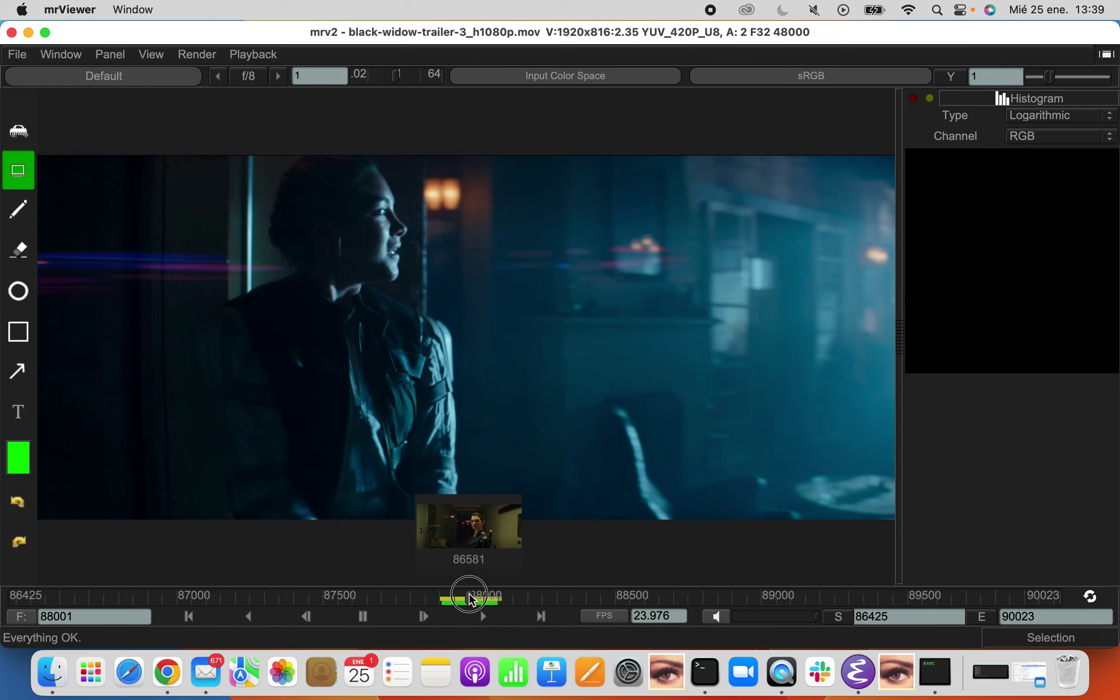
pyautogui.moveTo(345, 248); pyautogui.dragTo(569, 413)
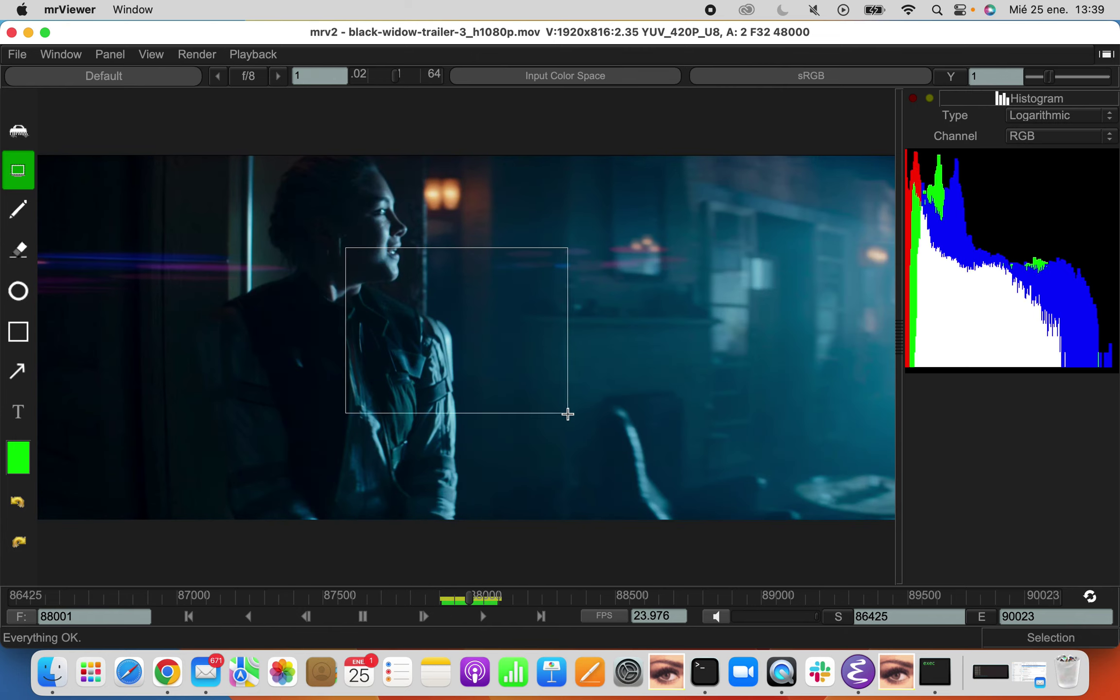
# Clear the selection, replace the Histogram with the Color Area panel, and select a rectangle around the woman's head to examine its colour statistics.
pyautogui.click(286, 250)
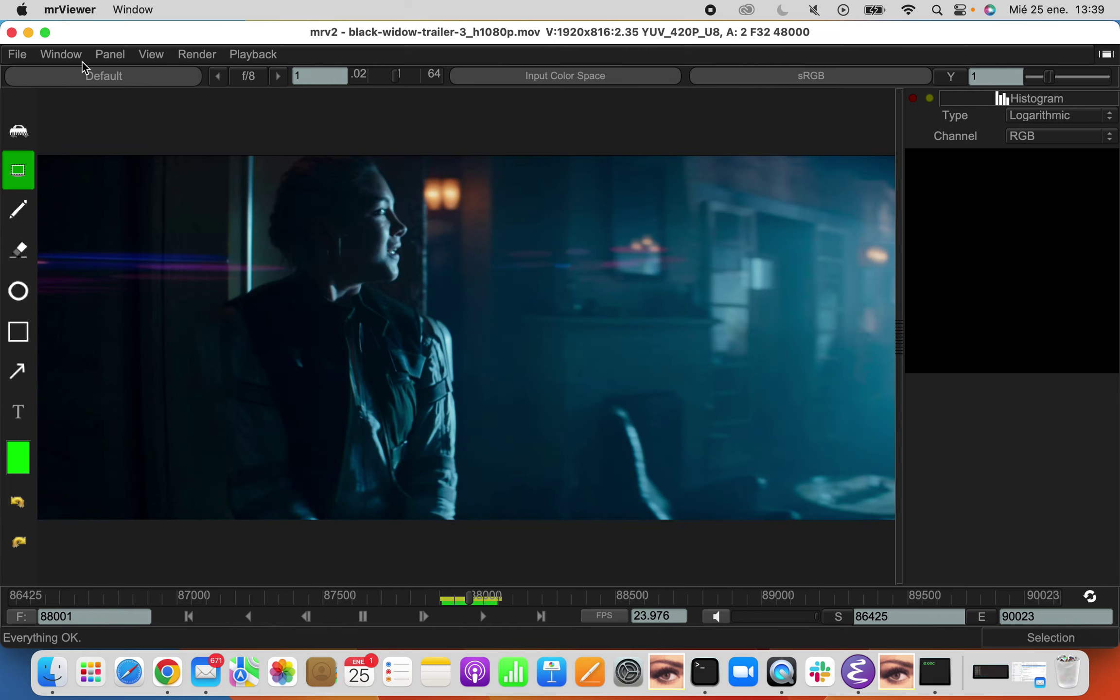
pyautogui.click(109, 54)
pyautogui.click(125, 192)
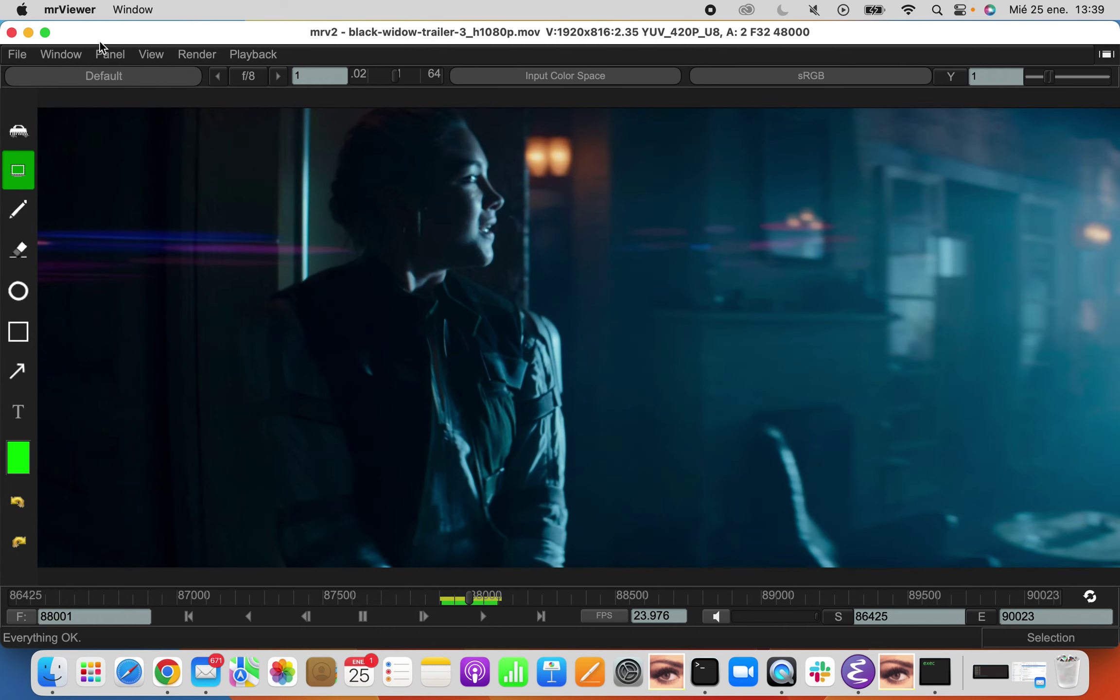
pyautogui.click(109, 54)
pyautogui.click(112, 138)
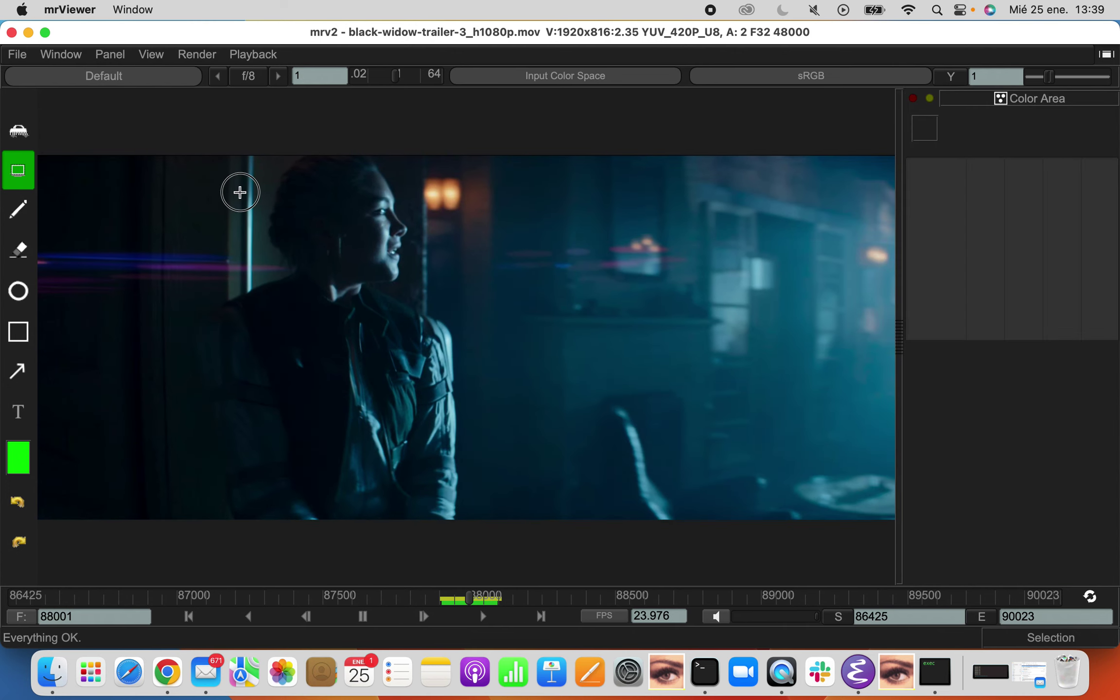
pyautogui.moveTo(240, 193); pyautogui.dragTo(436, 344)
# Enable One Panel Only and show the Vectorscope for the selected area.
pyautogui.click(109, 54)
pyautogui.click(111, 78)
pyautogui.click(112, 49)
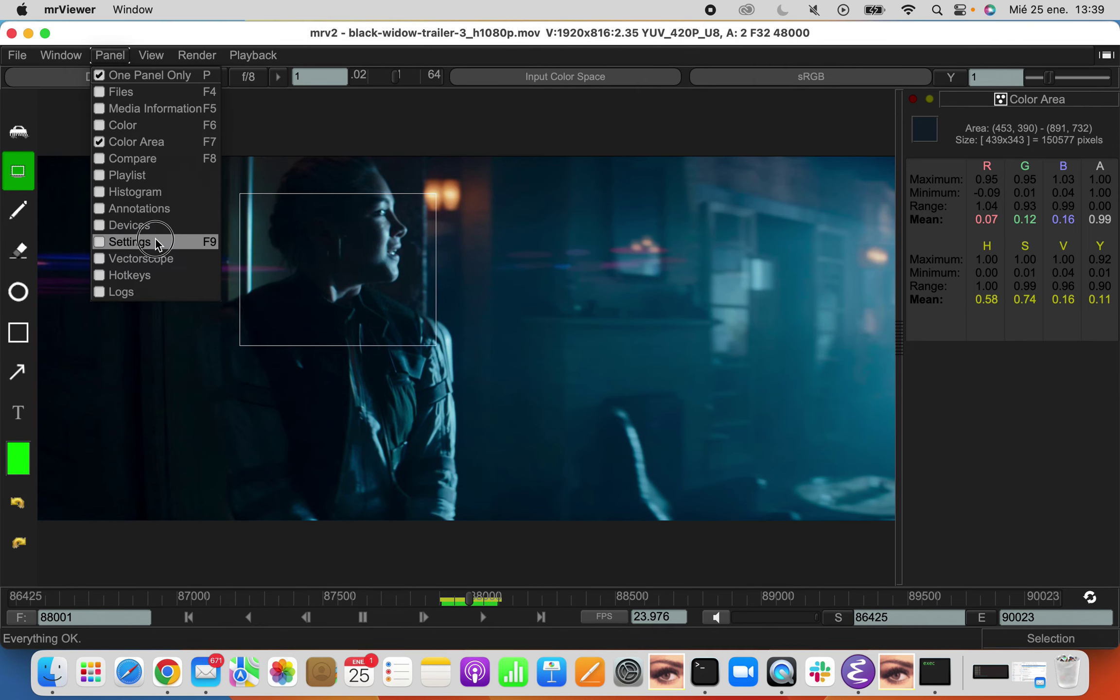
pyautogui.click(149, 258)
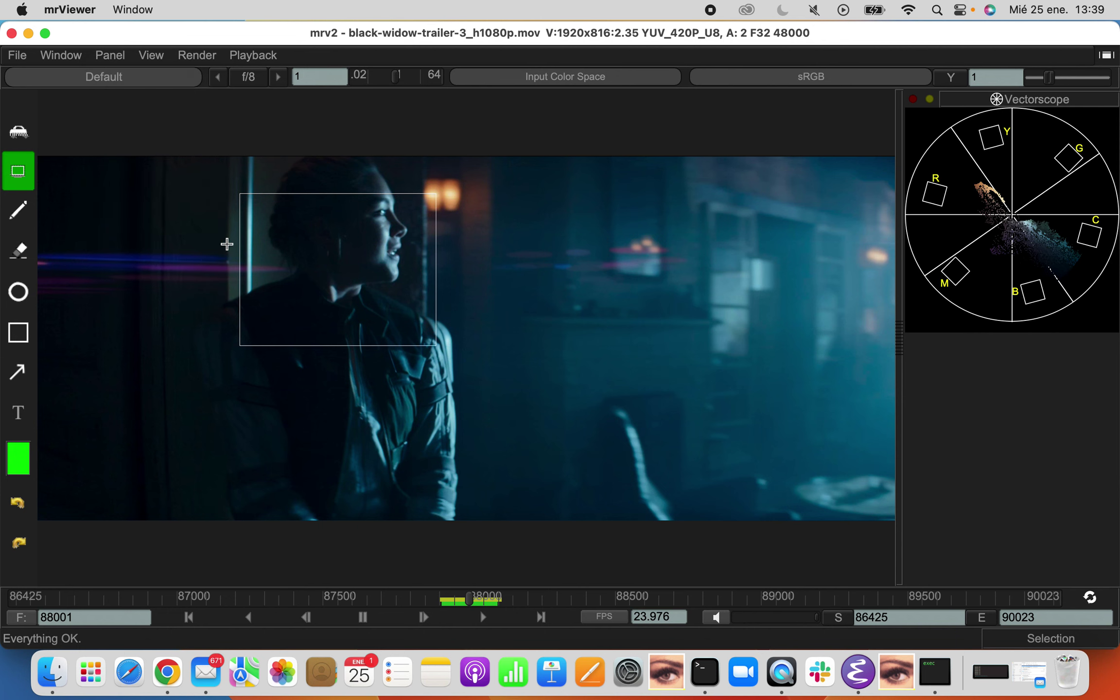
# Turn One Panel Only off and on again.
pyautogui.click(110, 60)
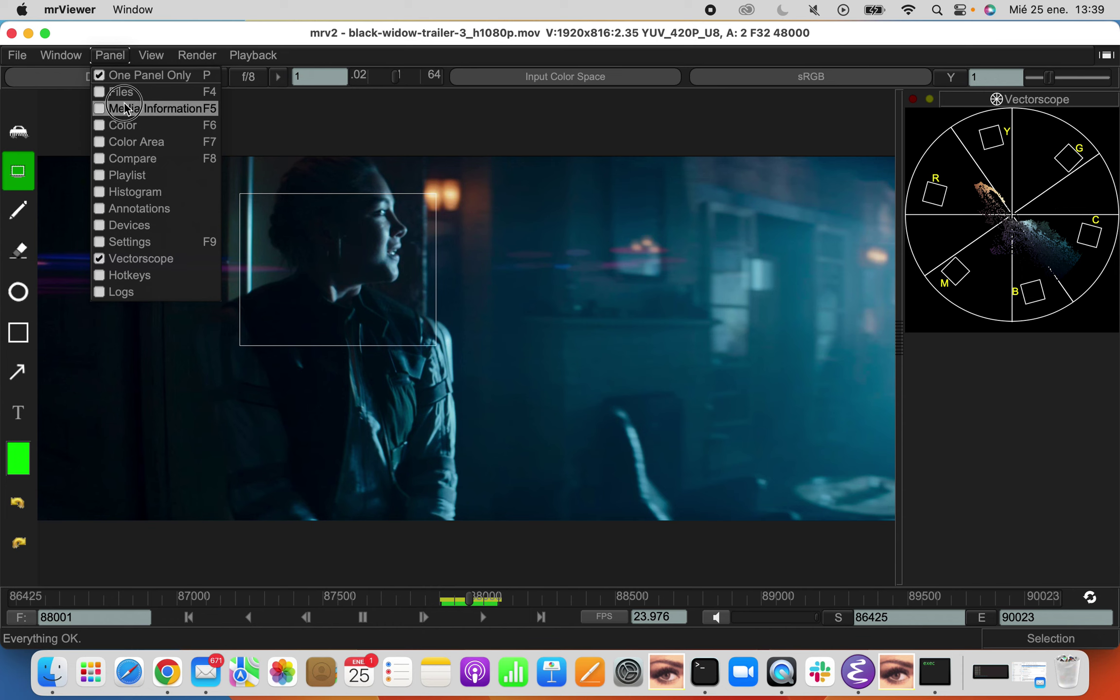
pyautogui.click(117, 79)
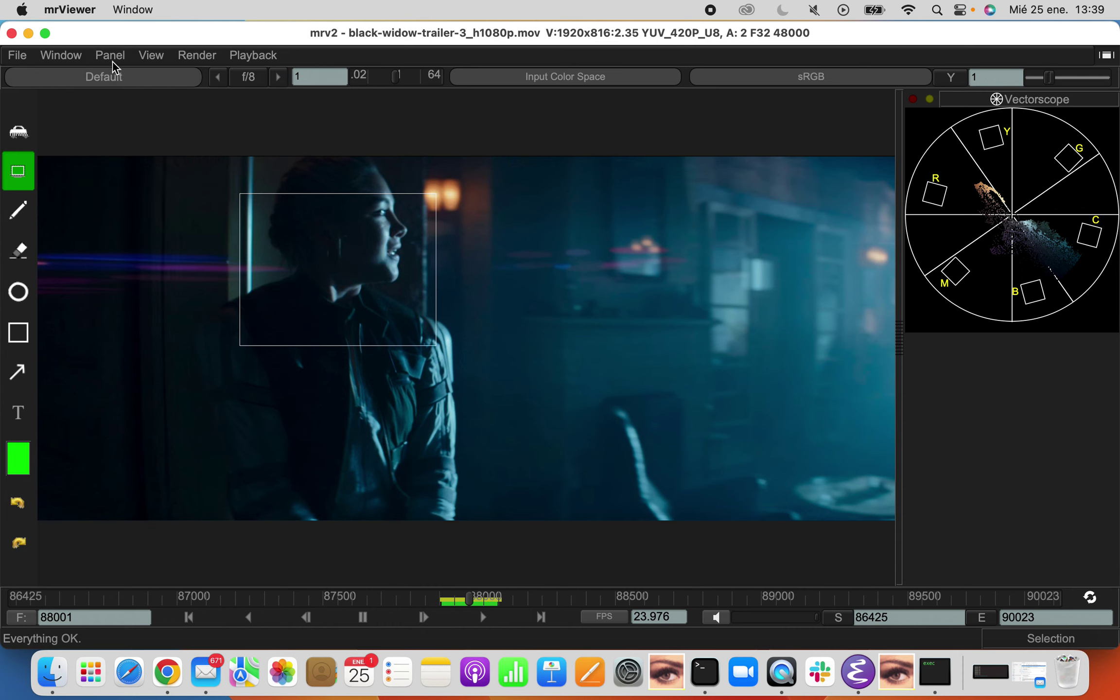
pyautogui.click(112, 62)
pyautogui.click(116, 83)
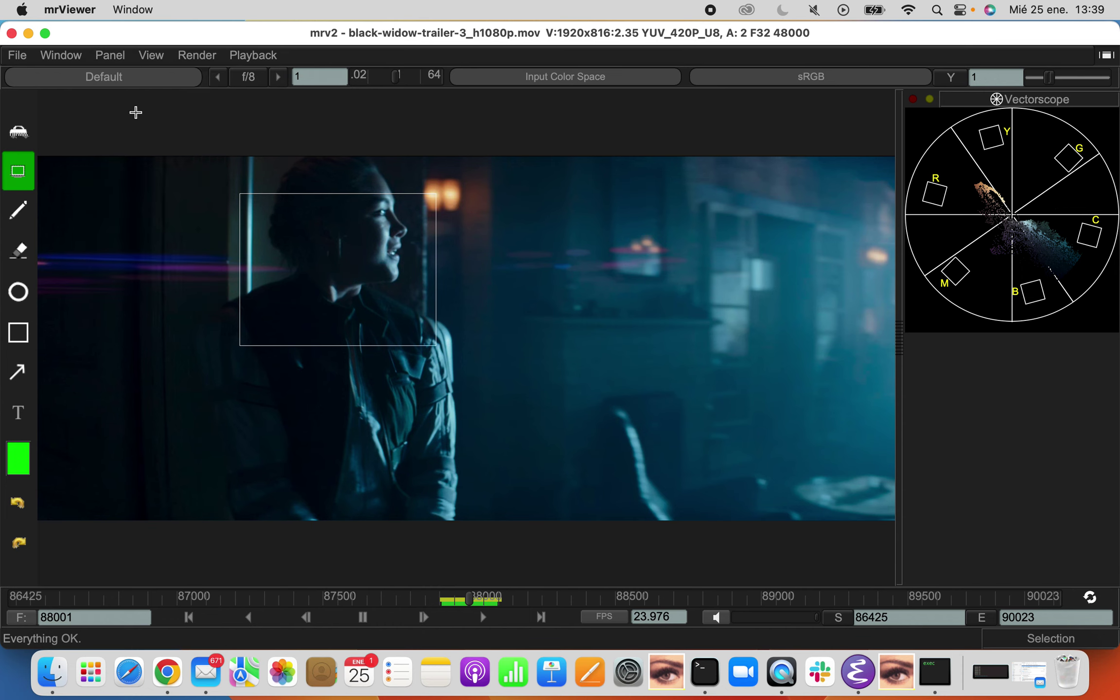
# Draw four green freehand strokes on frame 88001: a wave, a hook shape and two short vertical lines.
pyautogui.click(18, 133)
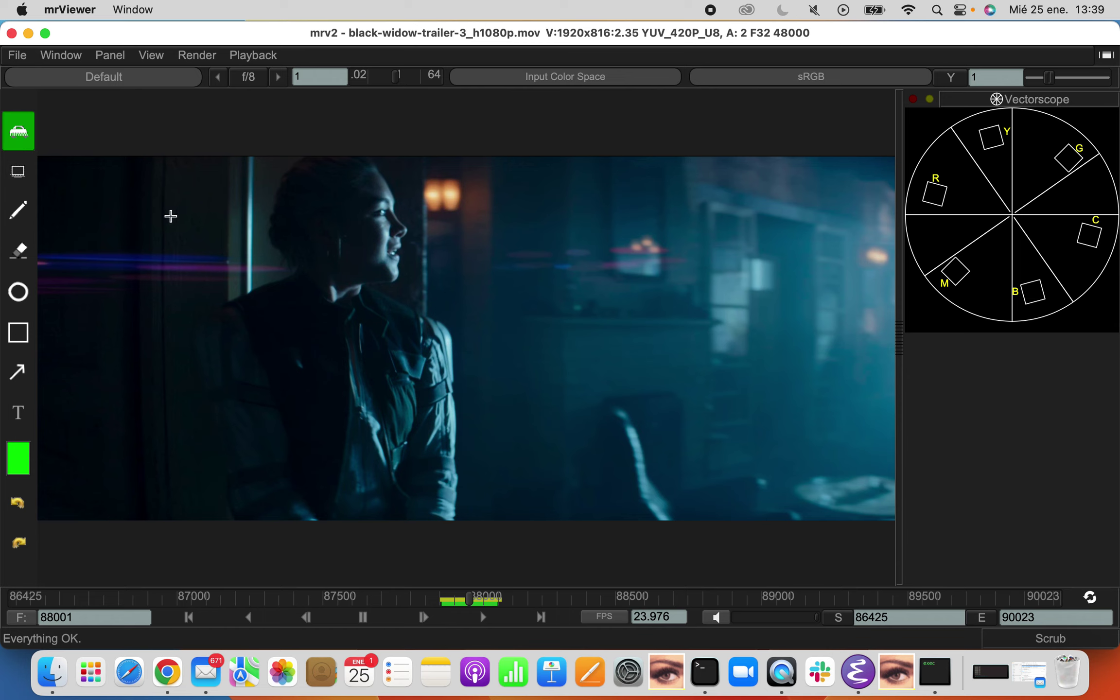
pyautogui.click(29, 223)
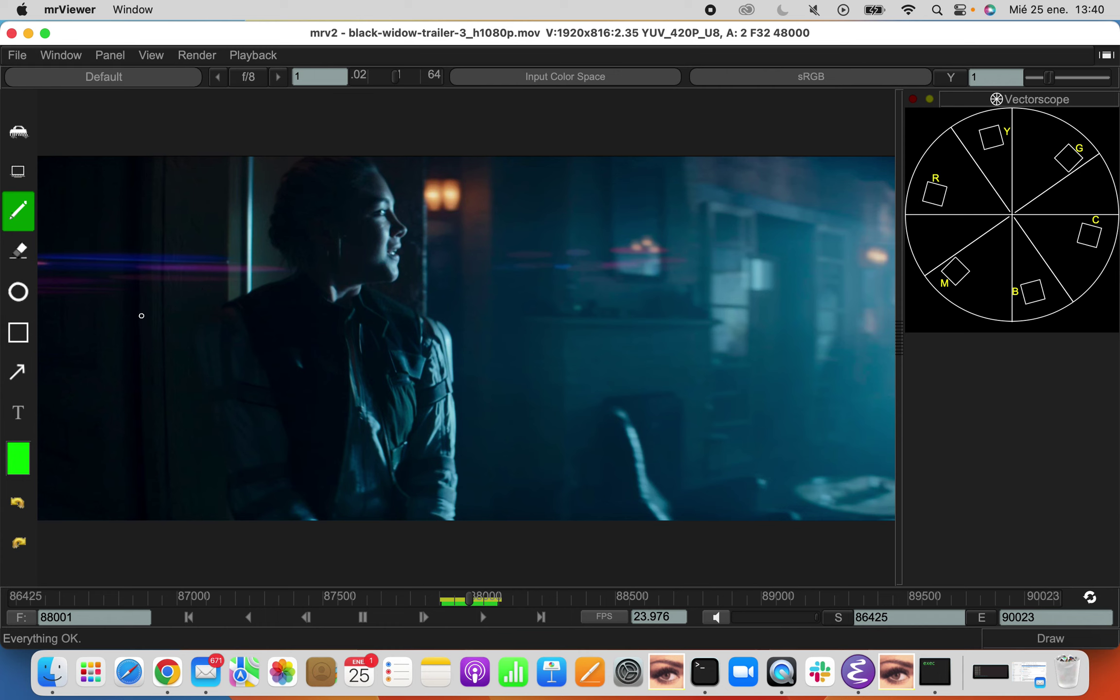
pyautogui.moveTo(141, 314)
pyautogui.mouseDown()
pyautogui.moveTo(197, 232)
pyautogui.moveTo(266, 303)
pyautogui.moveTo(366, 334)
pyautogui.moveTo(400, 212)
pyautogui.moveTo(424, 225)
pyautogui.mouseUp()
pyautogui.moveTo(552, 308)
pyautogui.mouseDown()
pyautogui.moveTo(543, 434)
pyautogui.moveTo(504, 475)
pyautogui.moveTo(417, 444)
pyautogui.mouseUp()
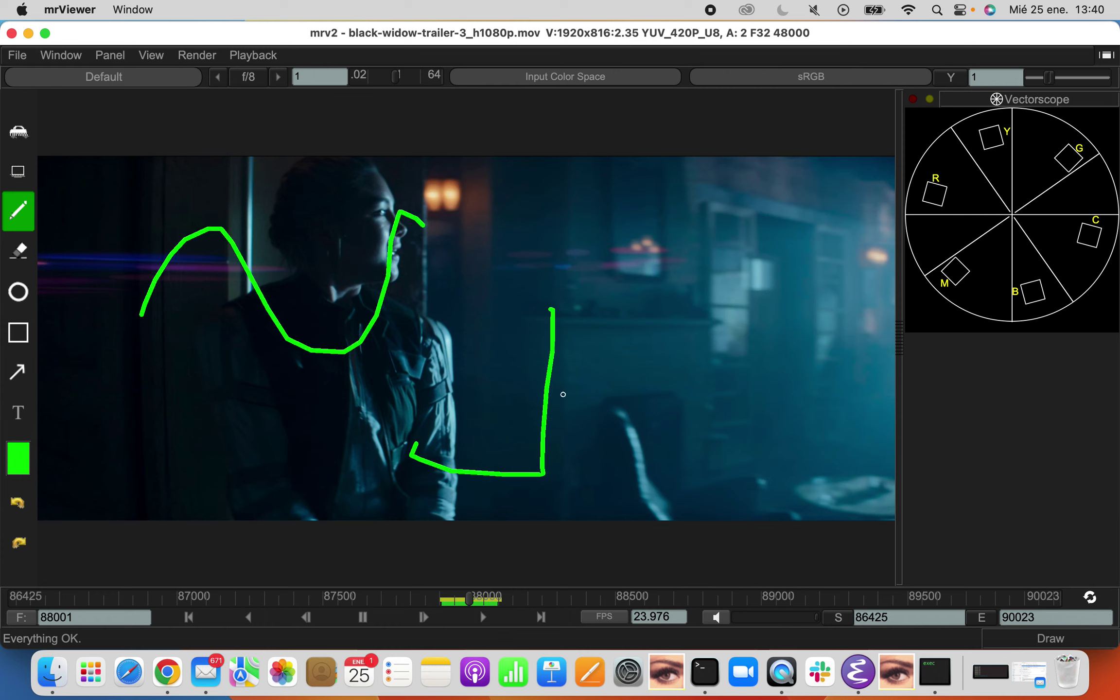
pyautogui.moveTo(623, 335); pyautogui.dragTo(619, 202)
pyautogui.moveTo(738, 355); pyautogui.dragTo(737, 420)
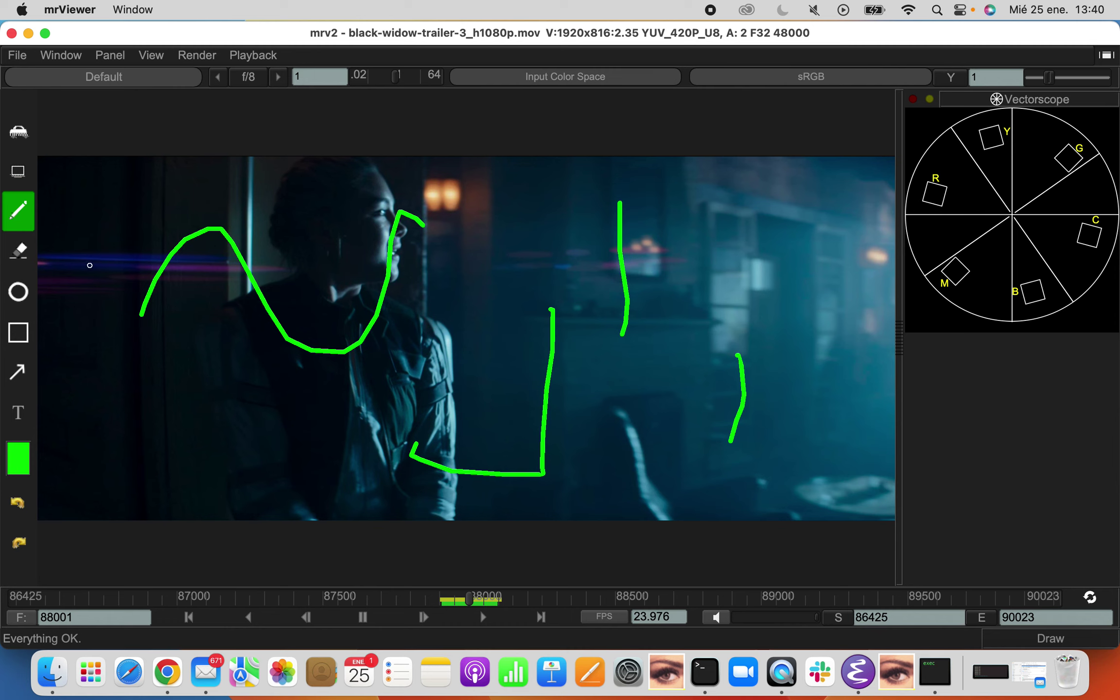
# Set the annotation pen size to 28 and try it with a short stroke across the wavy line, undoing that stroke.
pyautogui.click(30, 251)
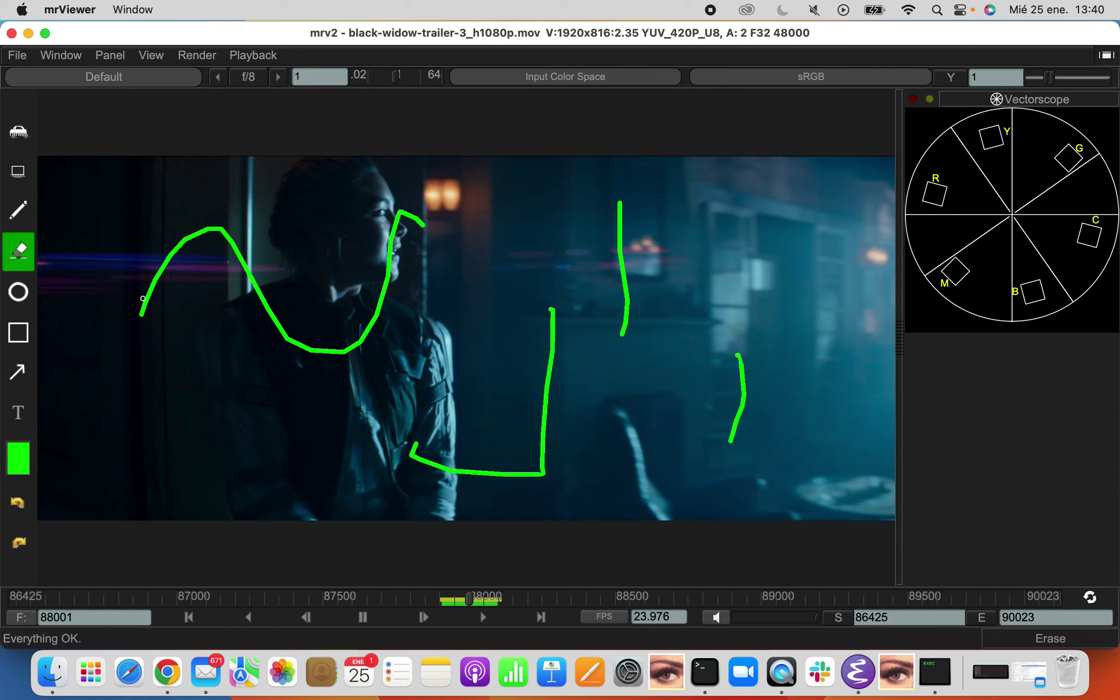
pyautogui.click(18, 211)
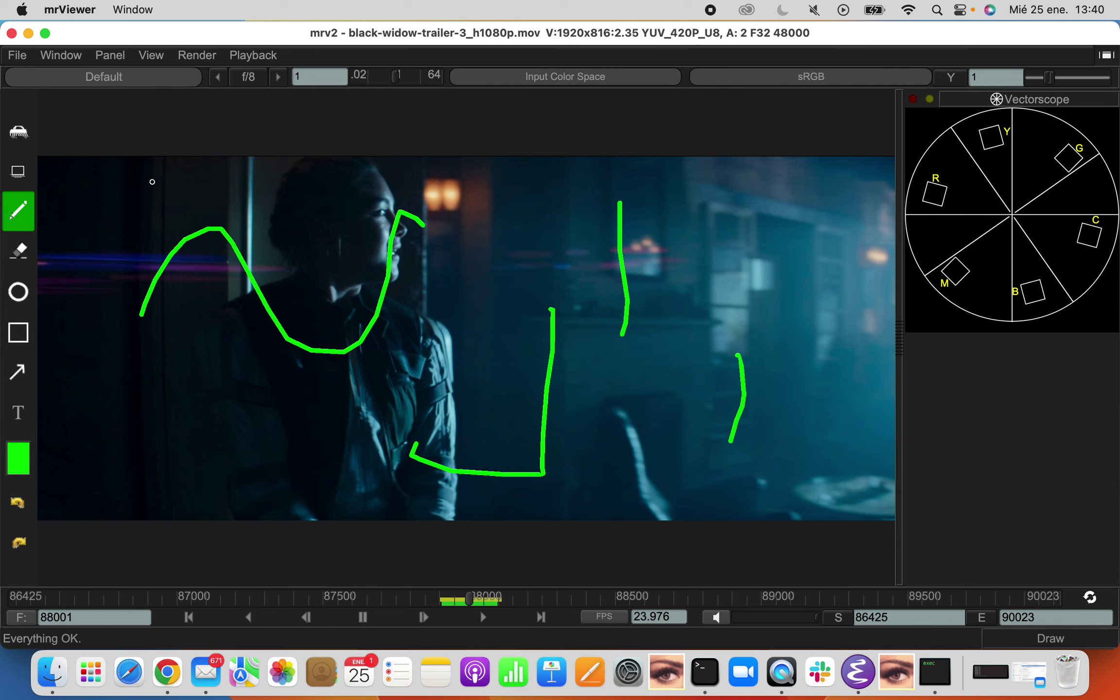
pyautogui.click(127, 56)
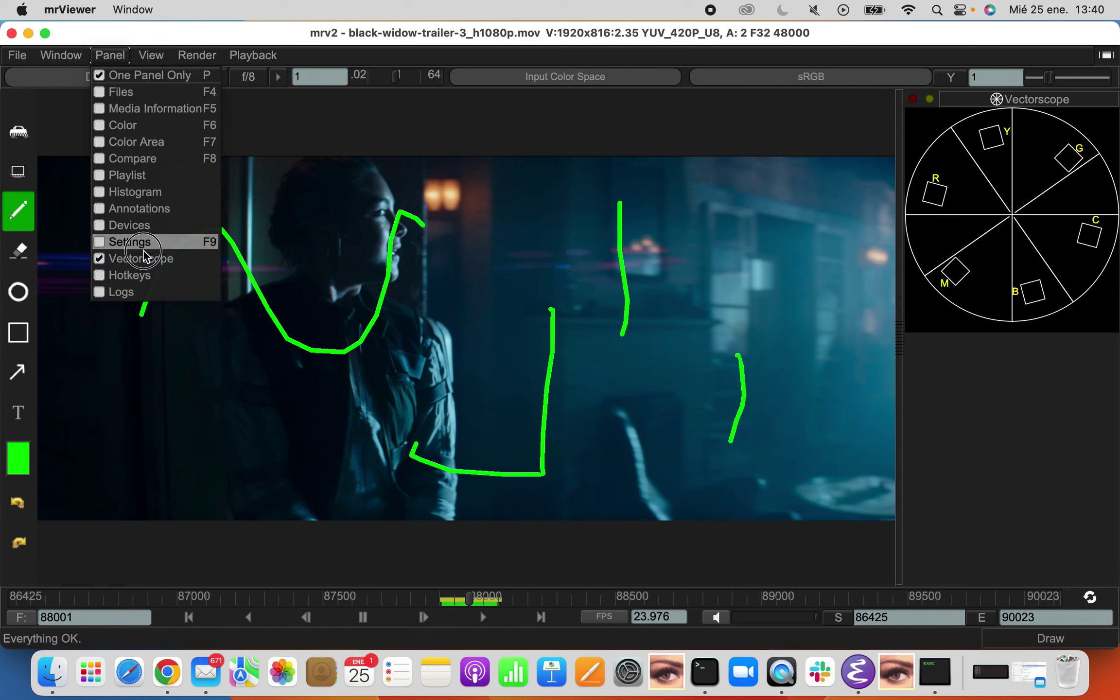
pyautogui.click(141, 209)
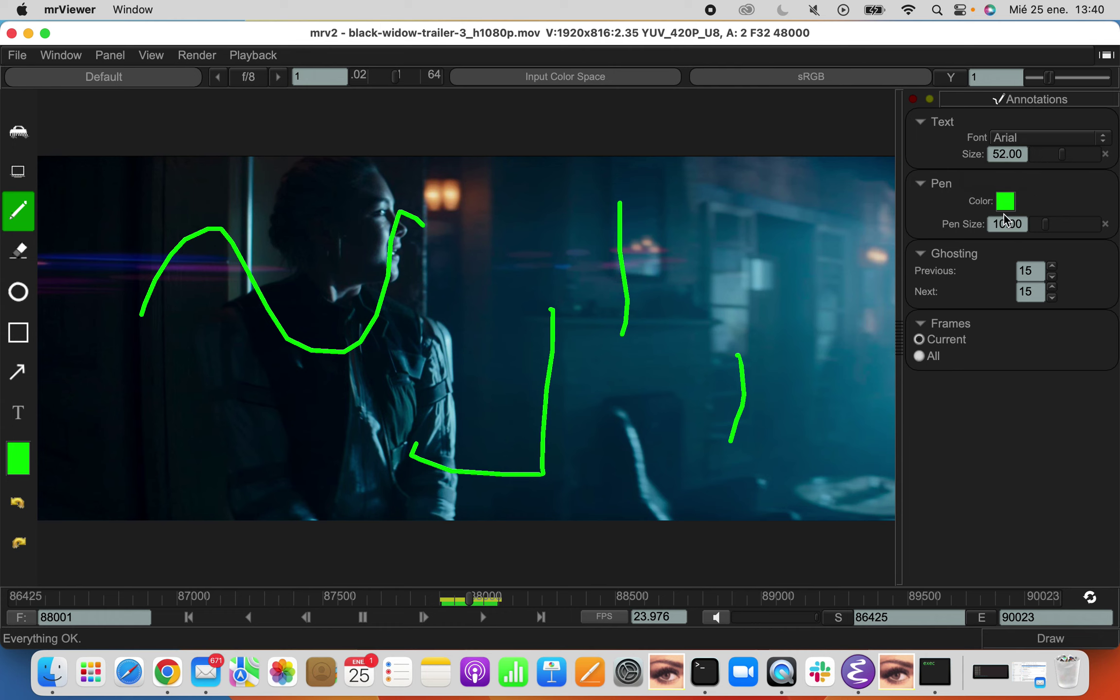
pyautogui.moveTo(1044, 227); pyautogui.dragTo(1068, 230)
pyautogui.moveTo(252, 286)
pyautogui.mouseDown()
pyautogui.moveTo(273, 272)
pyautogui.moveTo(251, 290)
pyautogui.mouseUp()
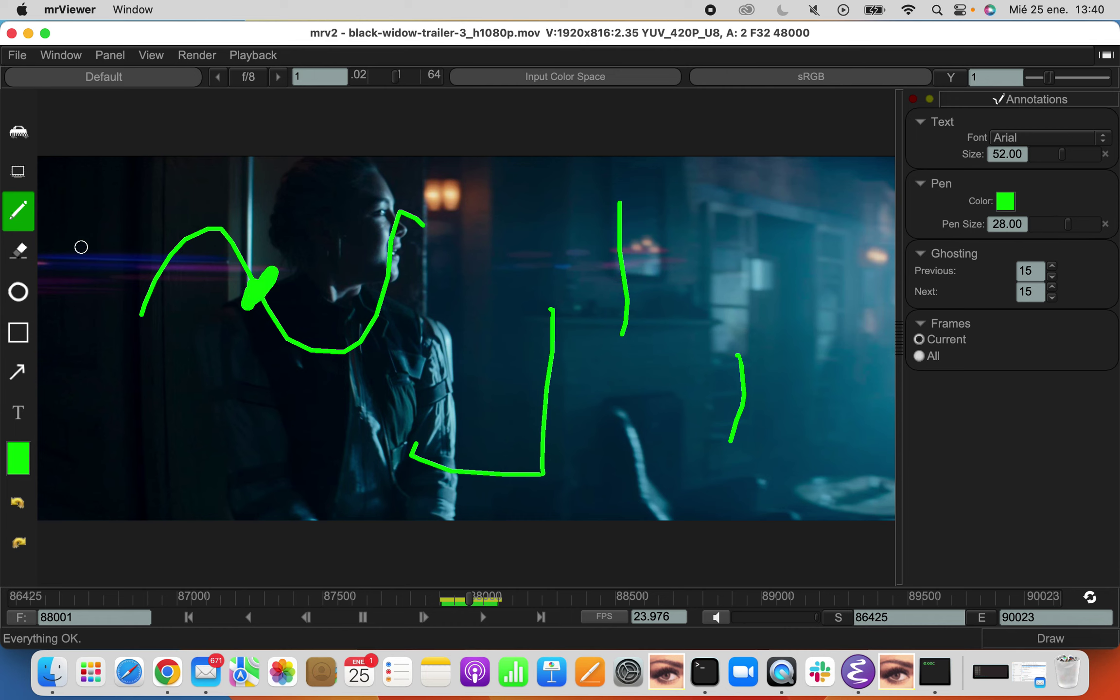
pyautogui.click(23, 496)
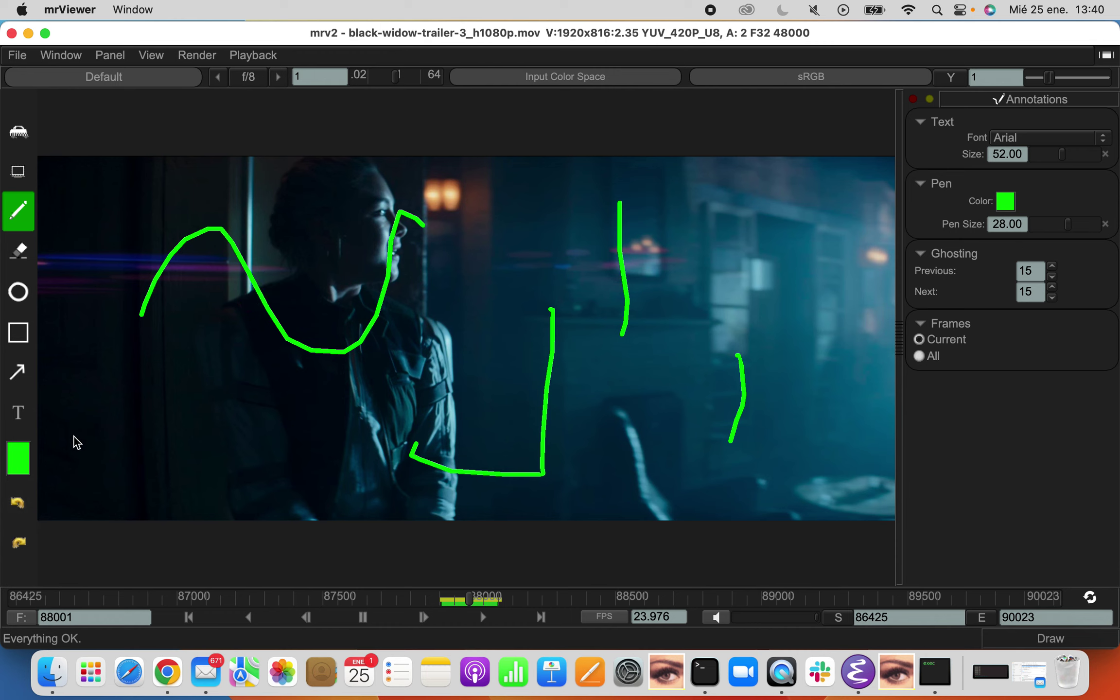
# Erase part of the first hump of the wavy green line.
pyautogui.click(23, 248)
pyautogui.moveTo(143, 238)
pyautogui.mouseDown()
pyautogui.moveTo(208, 237)
pyautogui.moveTo(161, 255)
pyautogui.moveTo(194, 241)
pyautogui.moveTo(176, 248)
pyautogui.moveTo(219, 261)
pyautogui.moveTo(224, 250)
pyautogui.moveTo(230, 270)
pyautogui.moveTo(250, 245)
pyautogui.mouseUp()
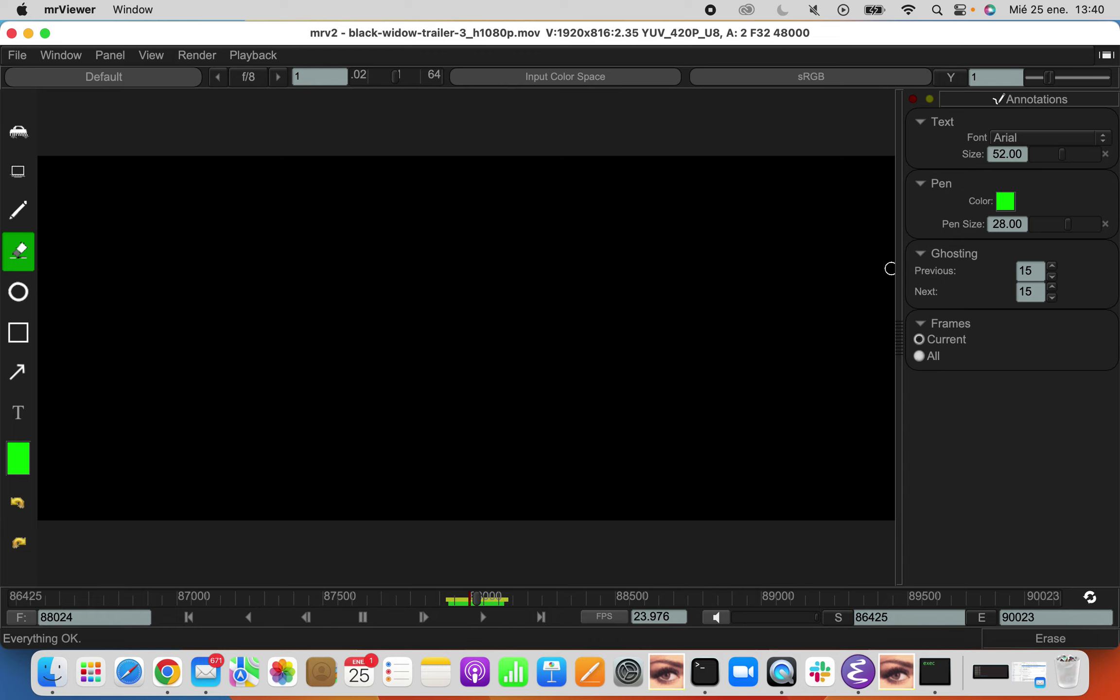
# Play the clip backward to frame 87977 and draw a thick green stroke over the top of the tree.
pyautogui.press('j')
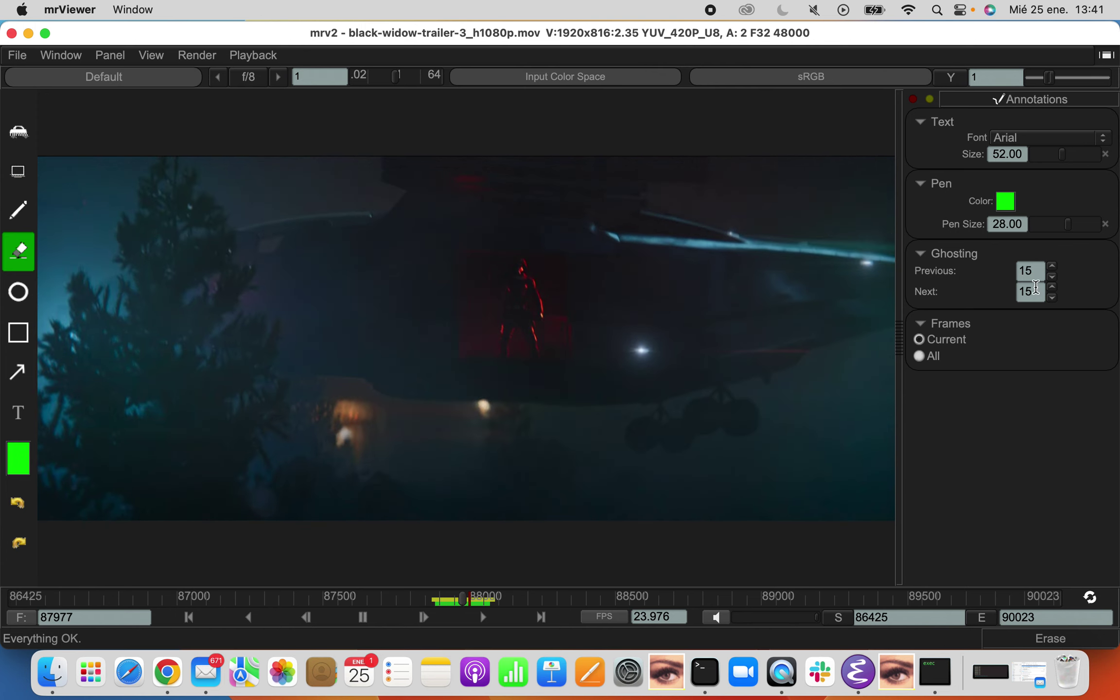
pyautogui.click(18, 210)
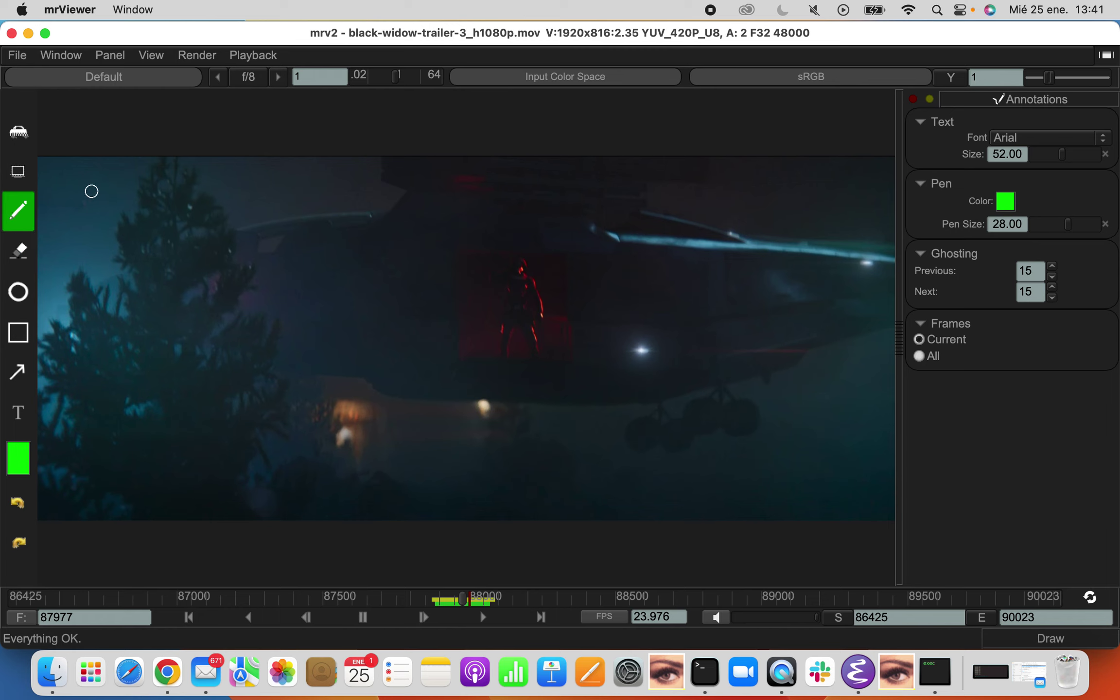
pyautogui.moveTo(152, 207)
pyautogui.mouseDown()
pyautogui.moveTo(202, 173)
pyautogui.moveTo(246, 210)
pyautogui.mouseUp()
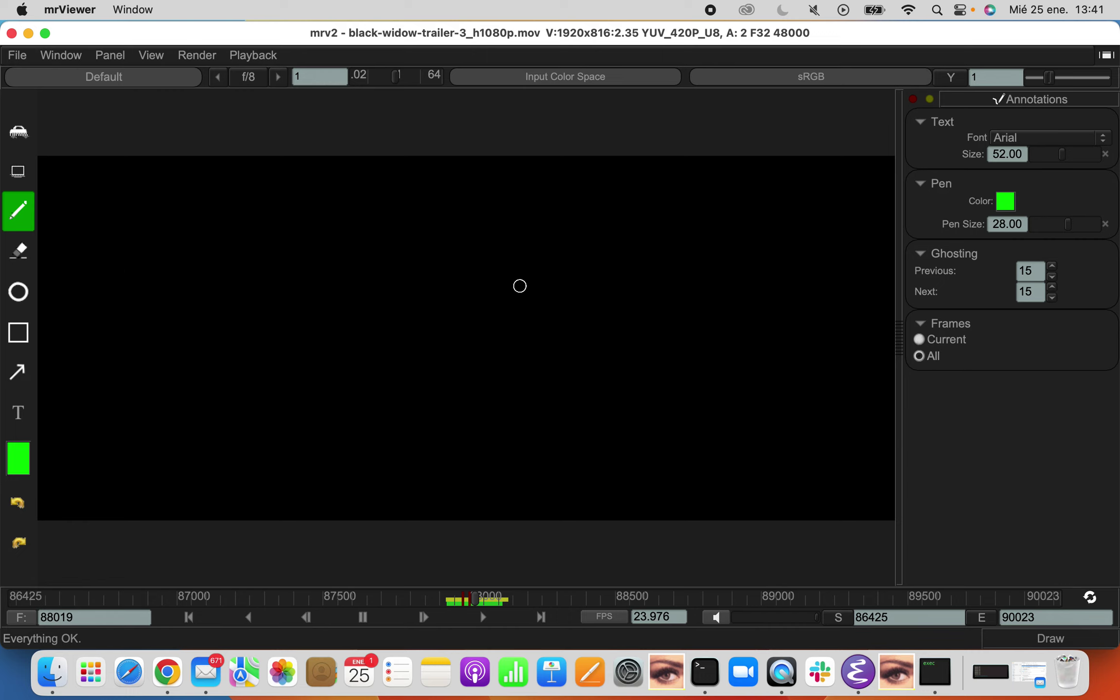
# Set annotations to show on all frames and handwrite WIN in thick green strokes across the picture.
pyautogui.click(919, 339)
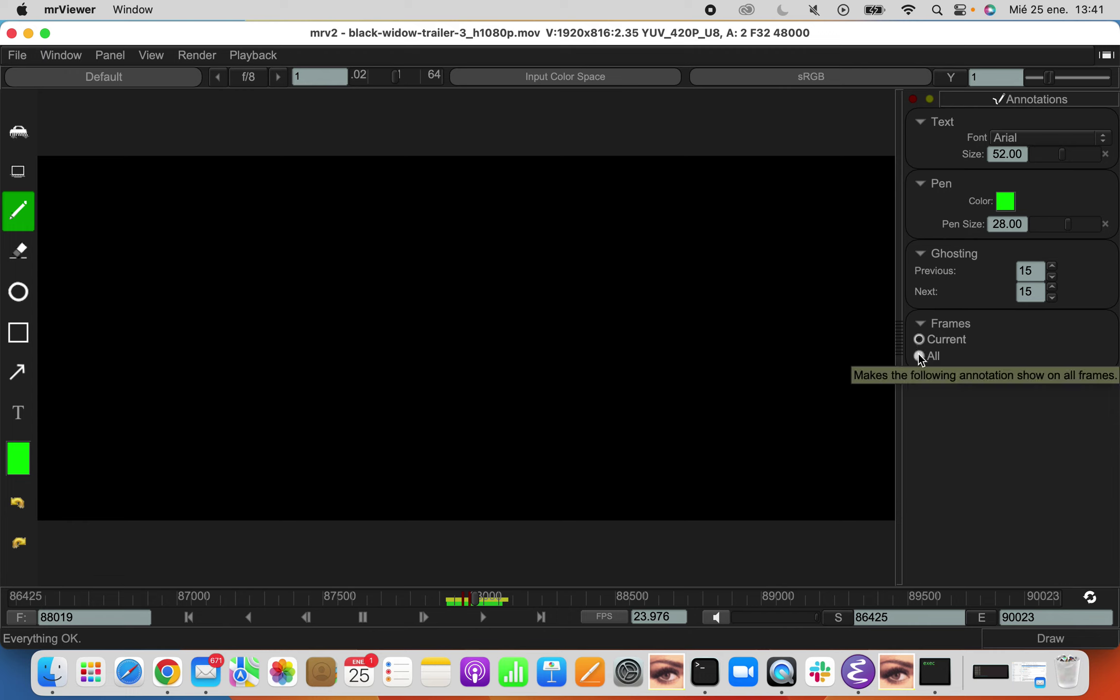
pyautogui.click(919, 356)
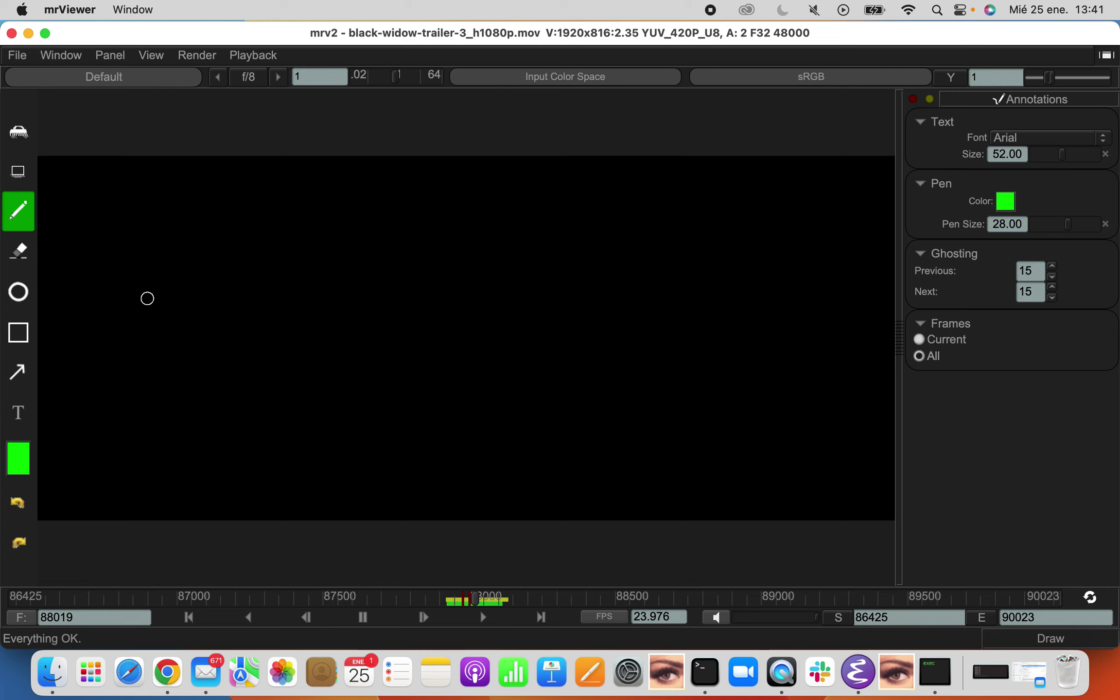
pyautogui.moveTo(165, 222)
pyautogui.mouseDown()
pyautogui.moveTo(287, 408)
pyautogui.moveTo(383, 322)
pyautogui.mouseUp()
pyautogui.moveTo(397, 272); pyautogui.dragTo(414, 193)
pyautogui.moveTo(464, 284); pyautogui.dragTo(465, 372)
pyautogui.moveTo(535, 382)
pyautogui.mouseDown()
pyautogui.moveTo(555, 282)
pyautogui.moveTo(629, 371)
pyautogui.moveTo(630, 248)
pyautogui.mouseUp()
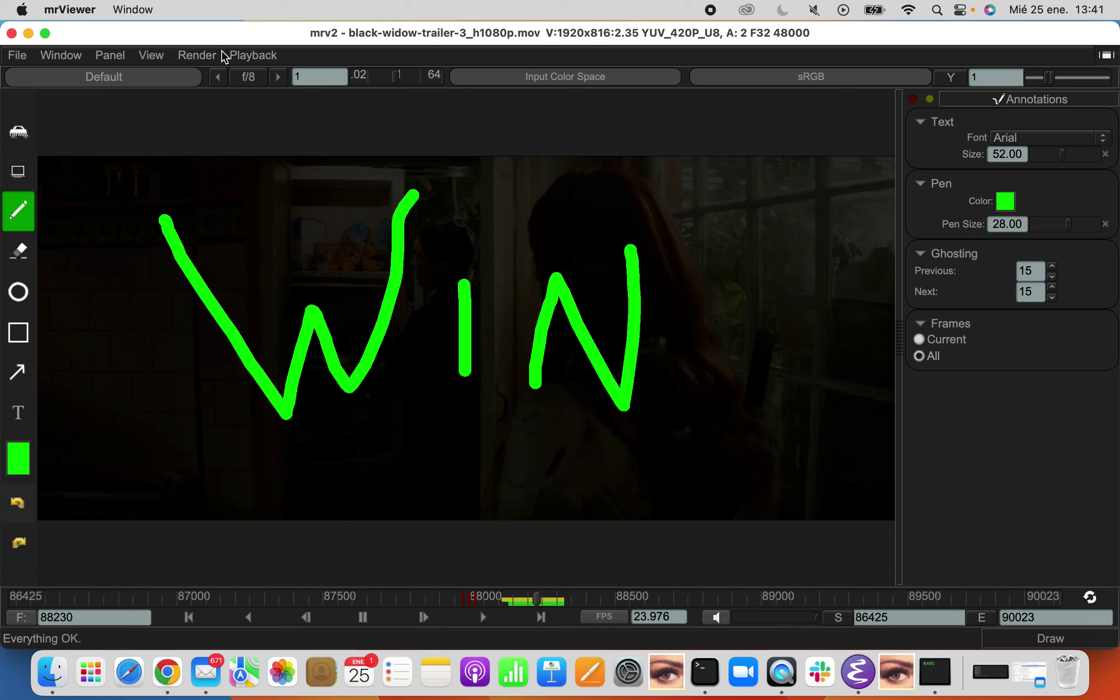
# Jump back from the current frame to the previous annotation in the clip.
pyautogui.click(236, 55)
pyautogui.moveTo(298, 233)
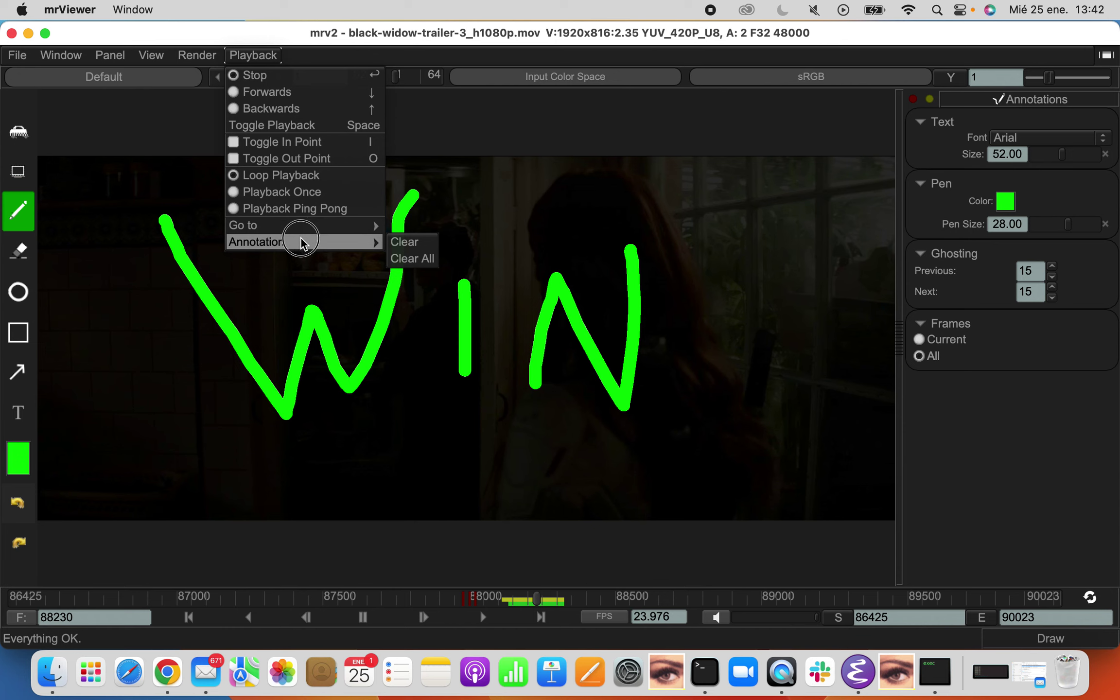
pyautogui.moveTo(303, 230)
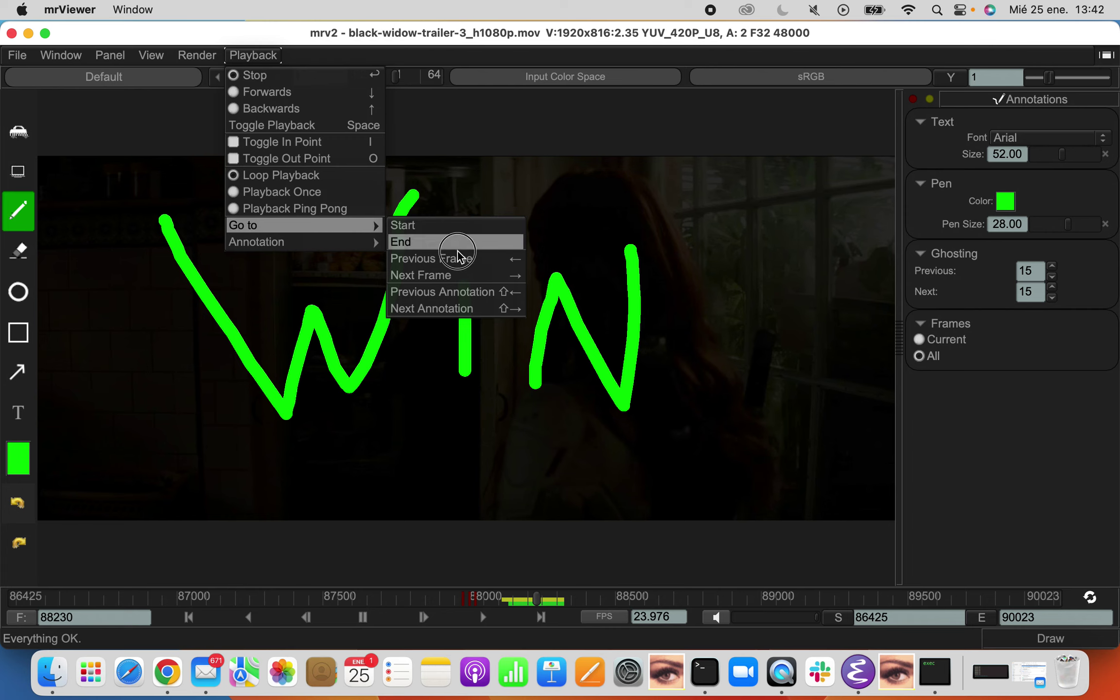
pyautogui.click(457, 290)
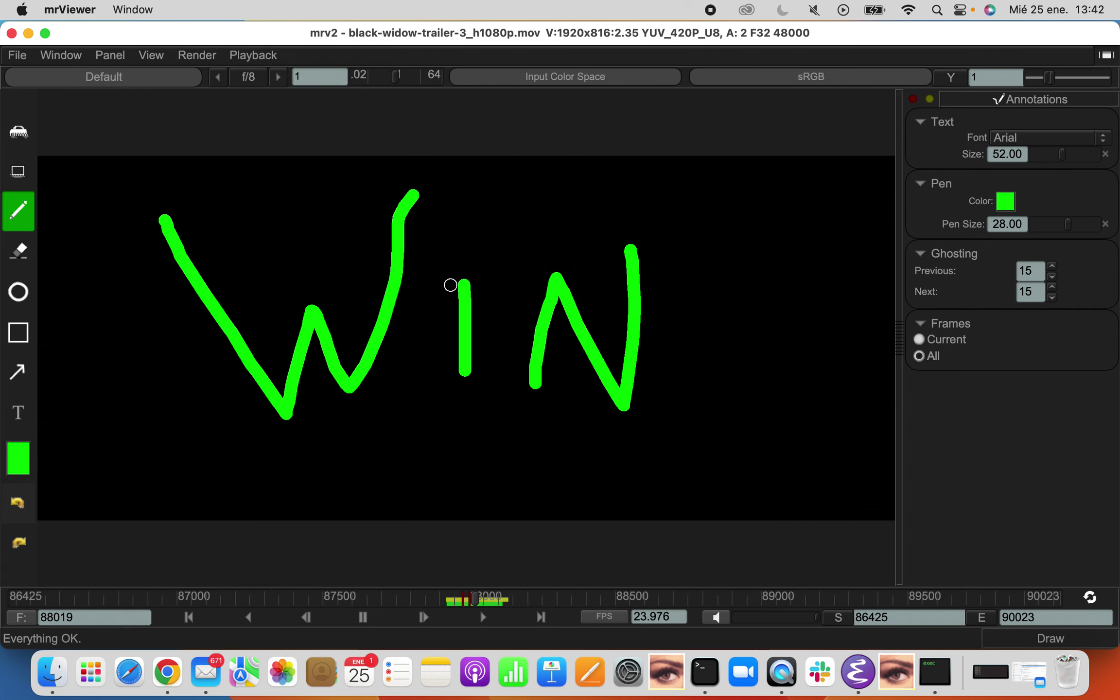
pyautogui.click(239, 55)
pyautogui.moveTo(277, 231)
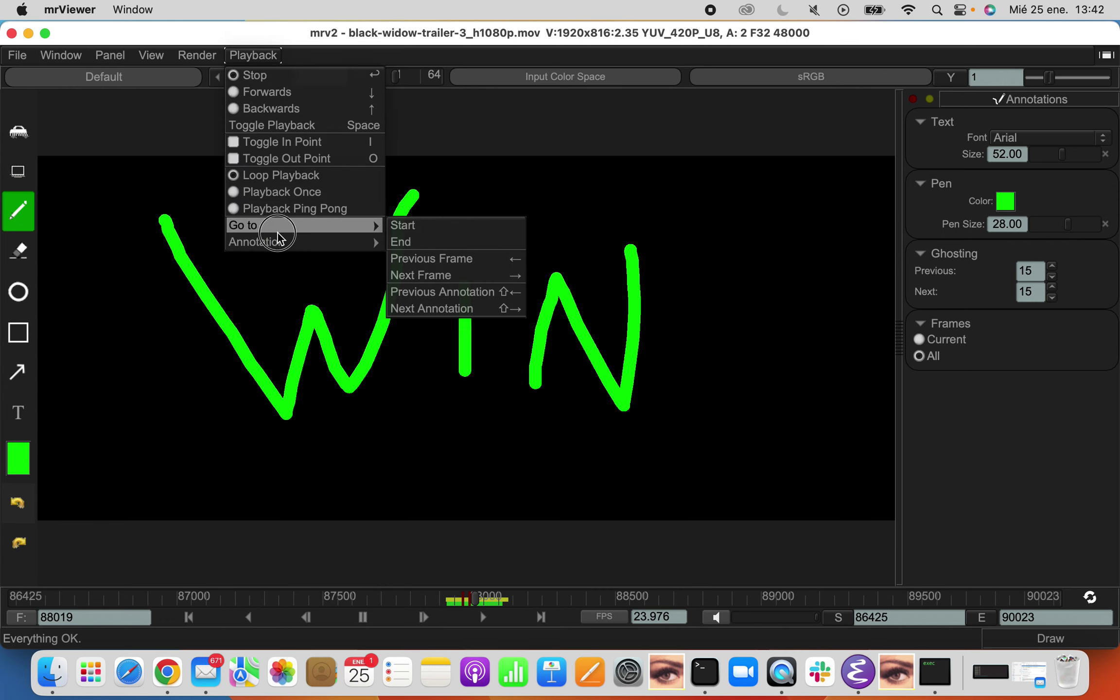
pyautogui.click(150, 309)
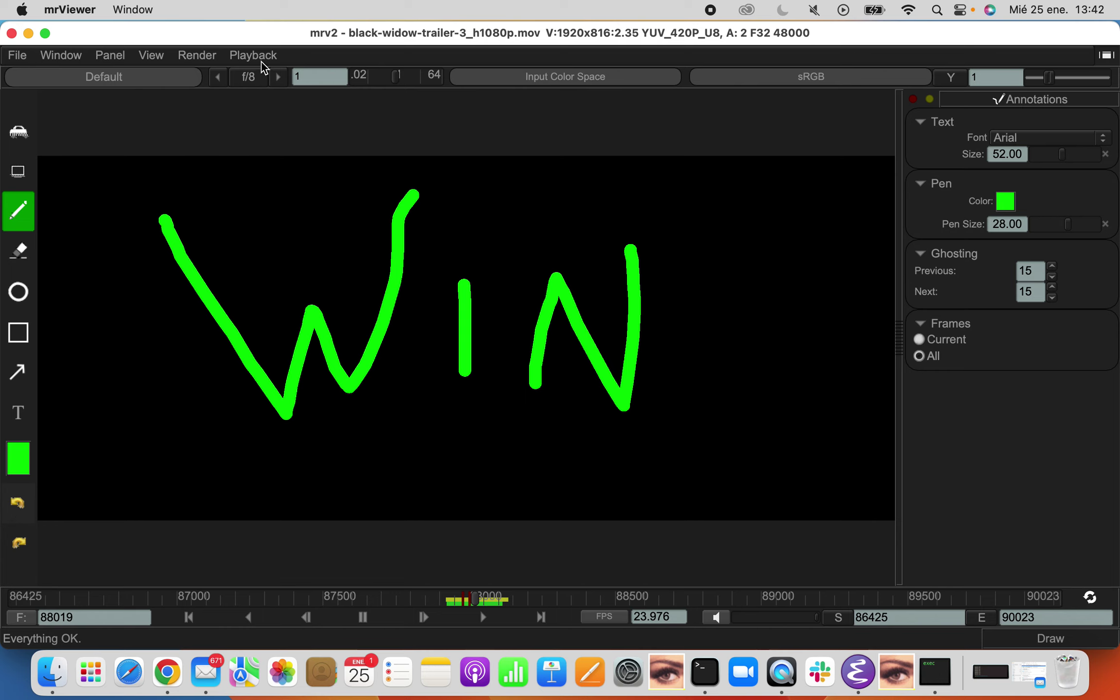
# Limit new annotations to the current frame only and jump back to the previous annotation.
pyautogui.click(919, 340)
pyautogui.click(262, 55)
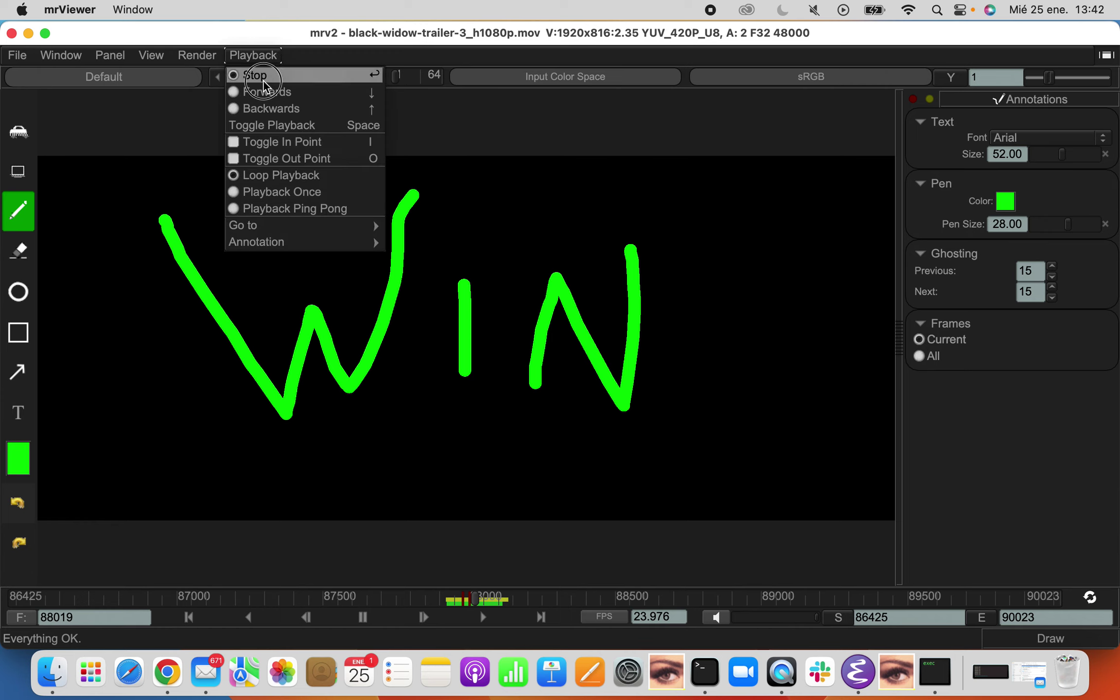
pyautogui.moveTo(276, 226)
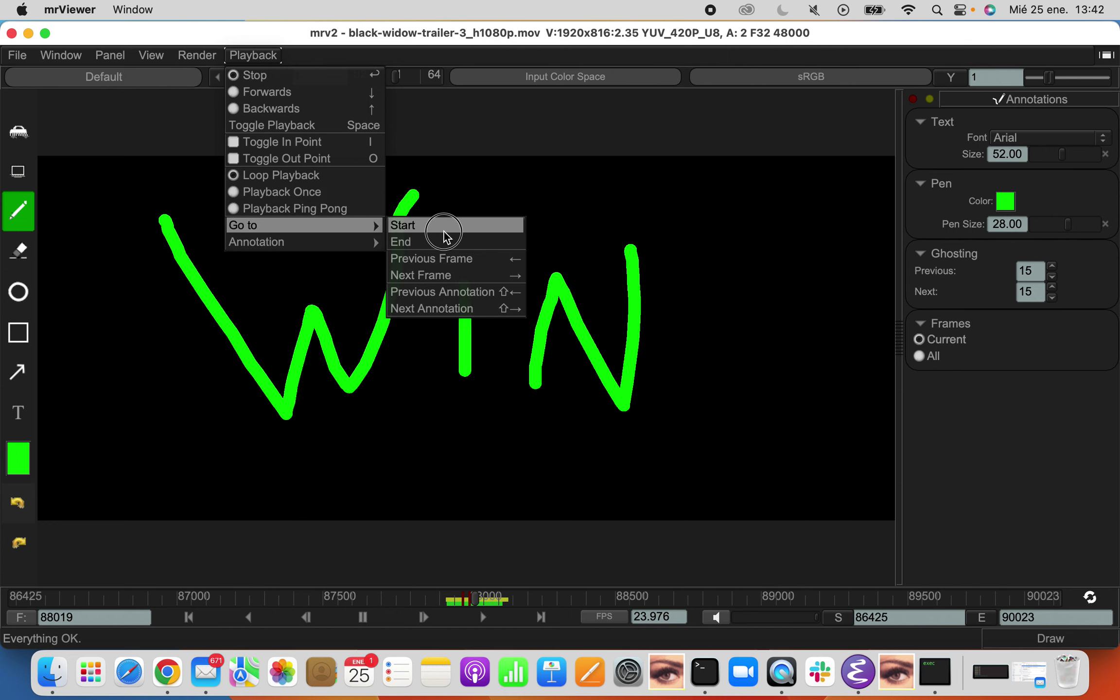
pyautogui.click(479, 301)
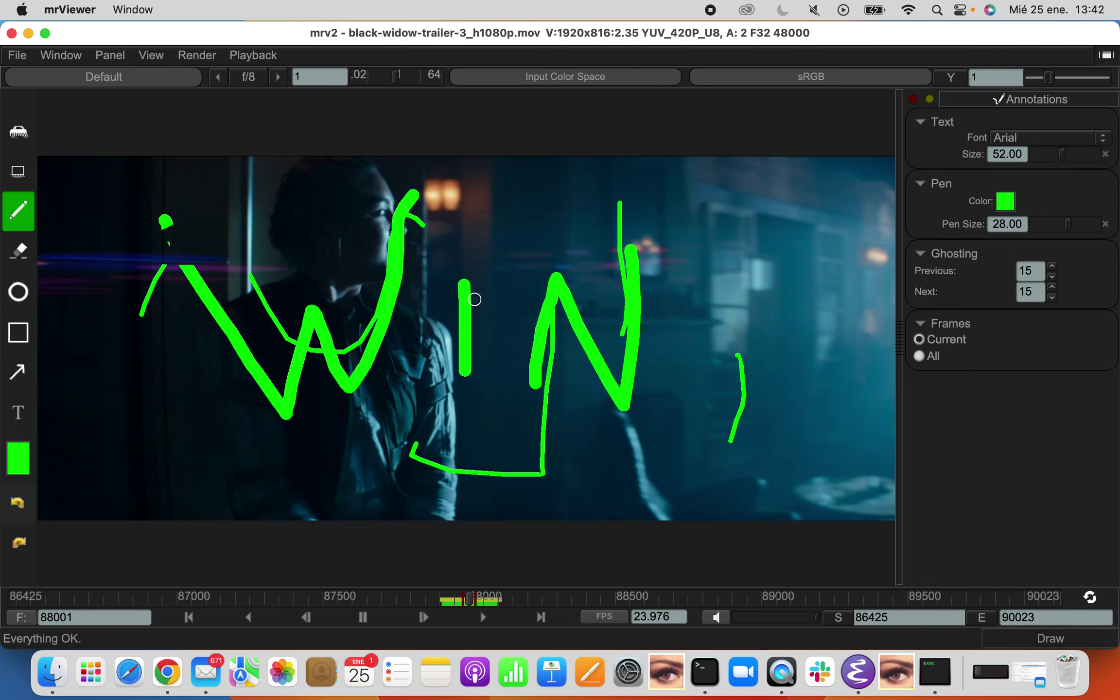
# Advance the clip by one frame, and jump forward to the next annotation.
pyautogui.click(253, 55)
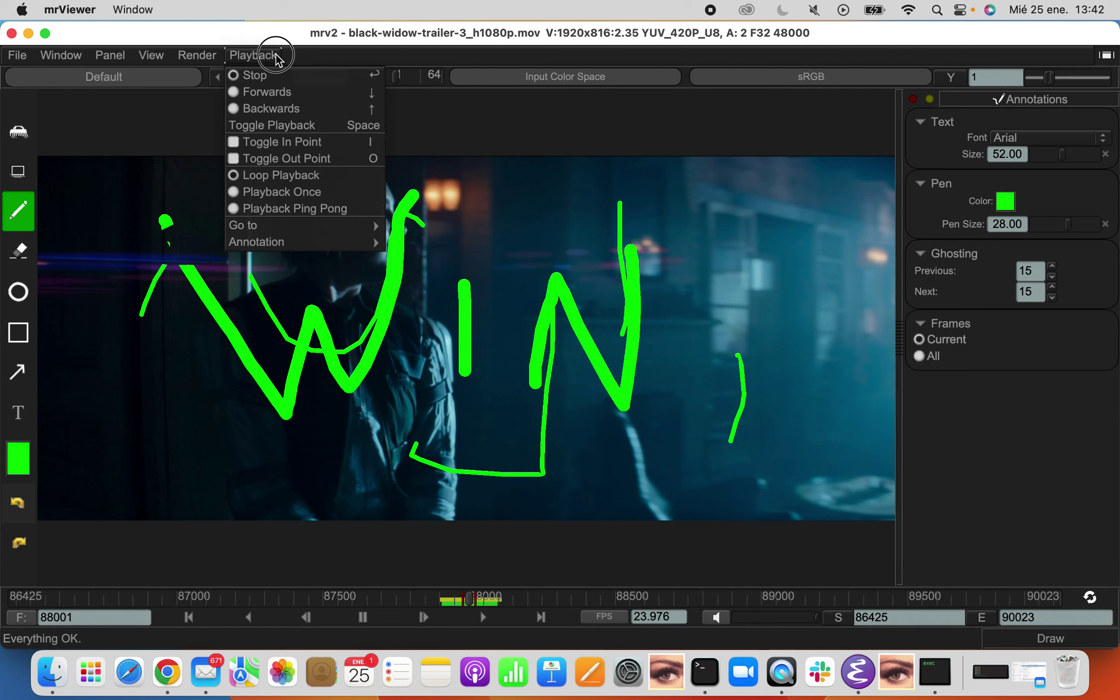
pyautogui.moveTo(297, 223)
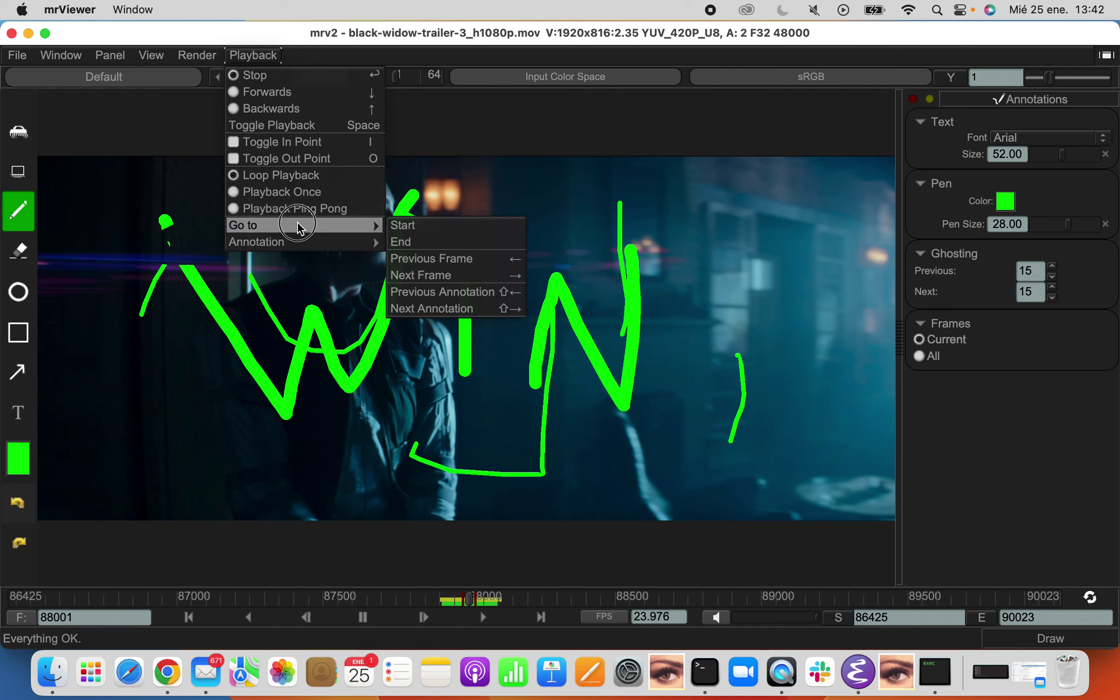
pyautogui.click(419, 282)
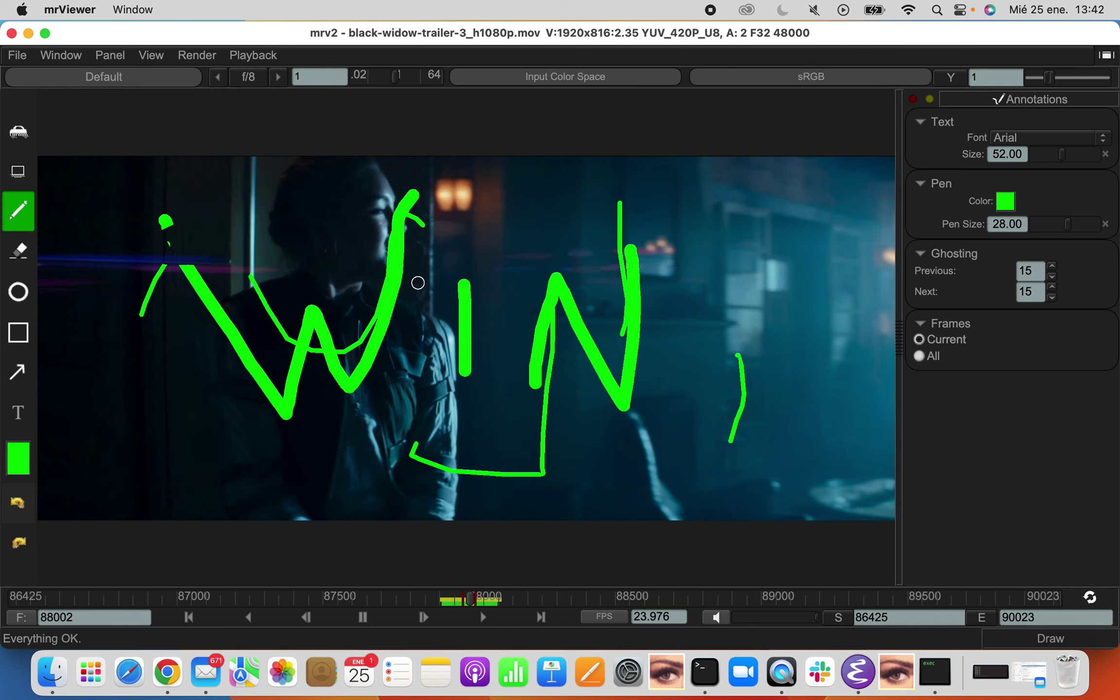
pyautogui.click(257, 52)
pyautogui.moveTo(308, 223)
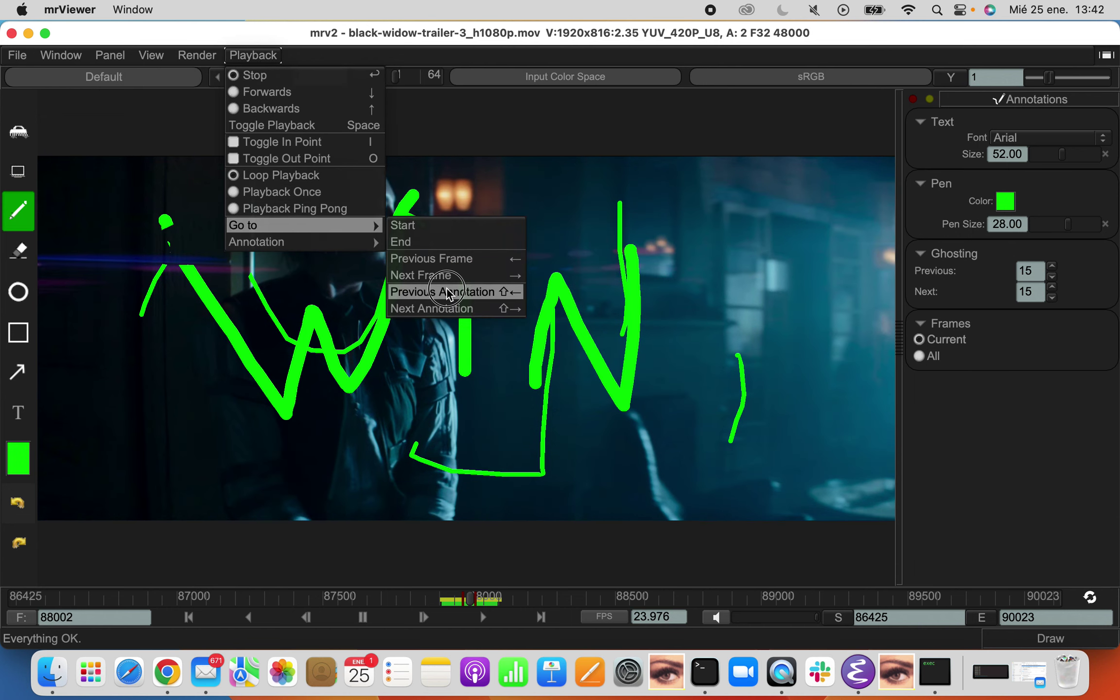
pyautogui.click(448, 306)
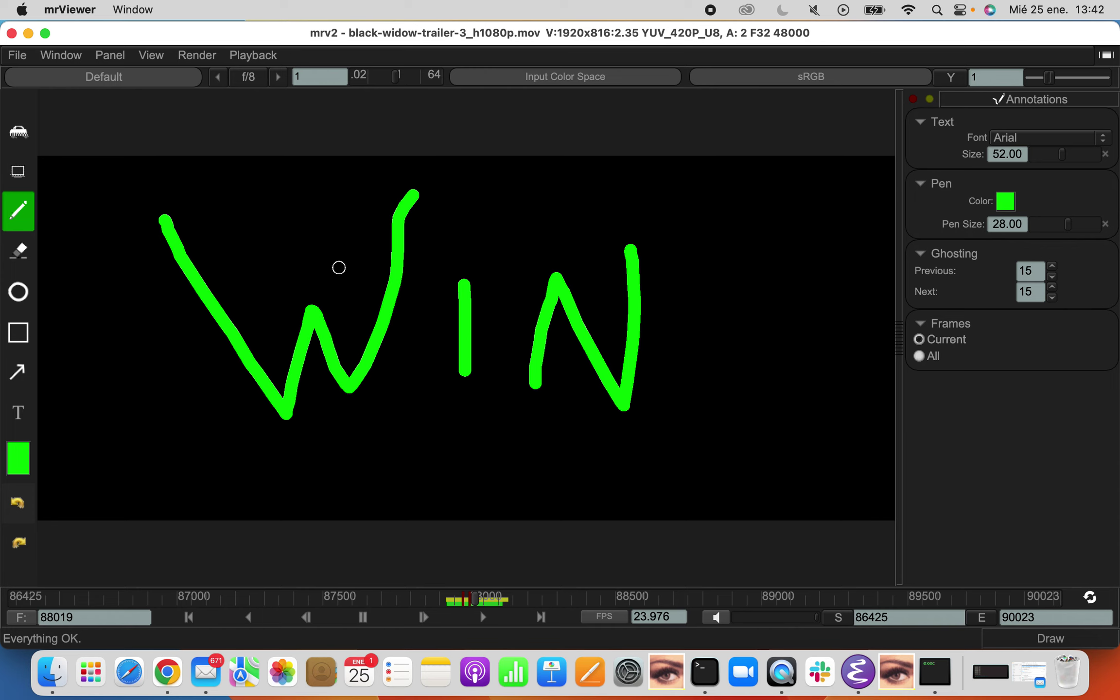
# Clear the annotation on the current frame as well as all other annotations in the clip.
pyautogui.click(252, 54)
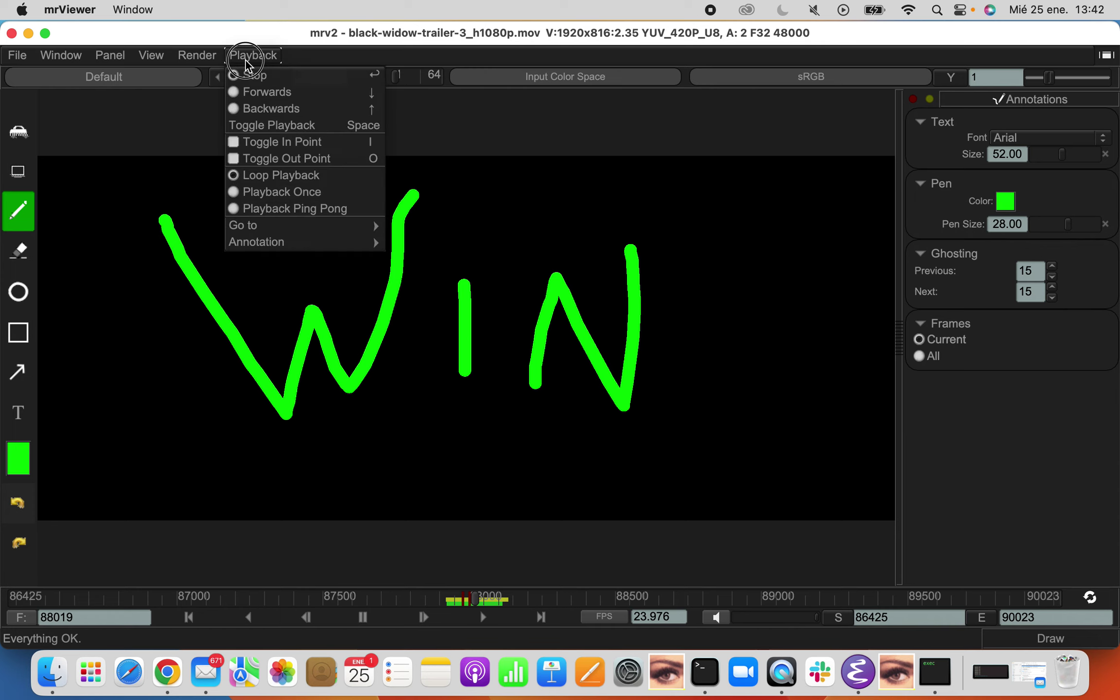
pyautogui.moveTo(296, 227)
pyautogui.click(413, 243)
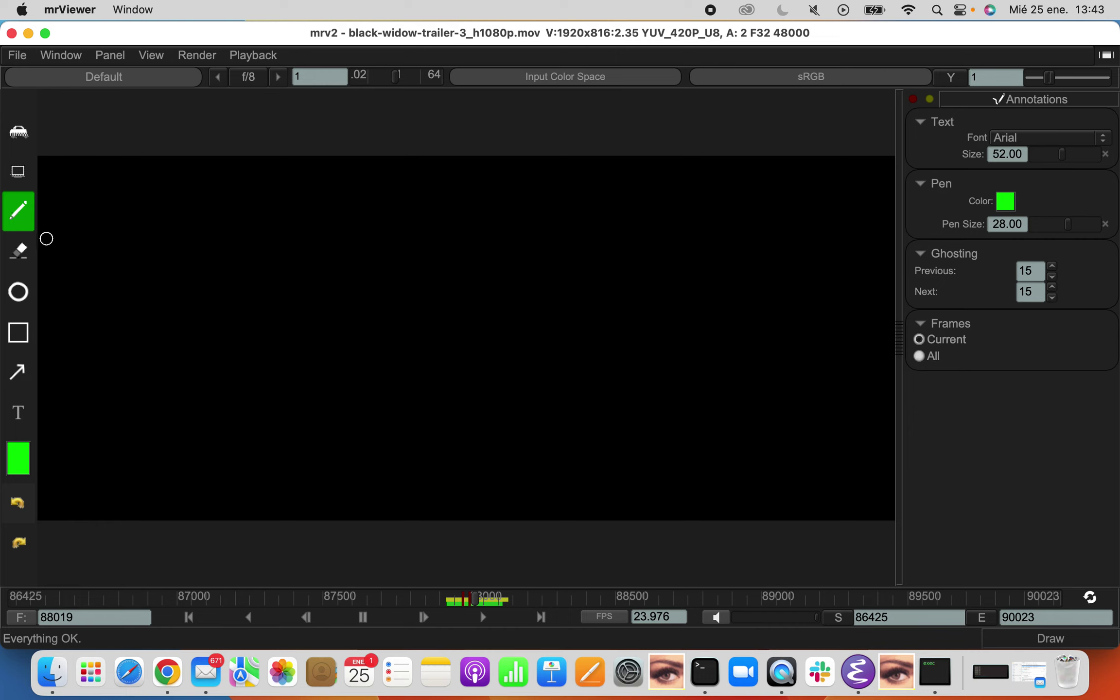
pyautogui.click(251, 55)
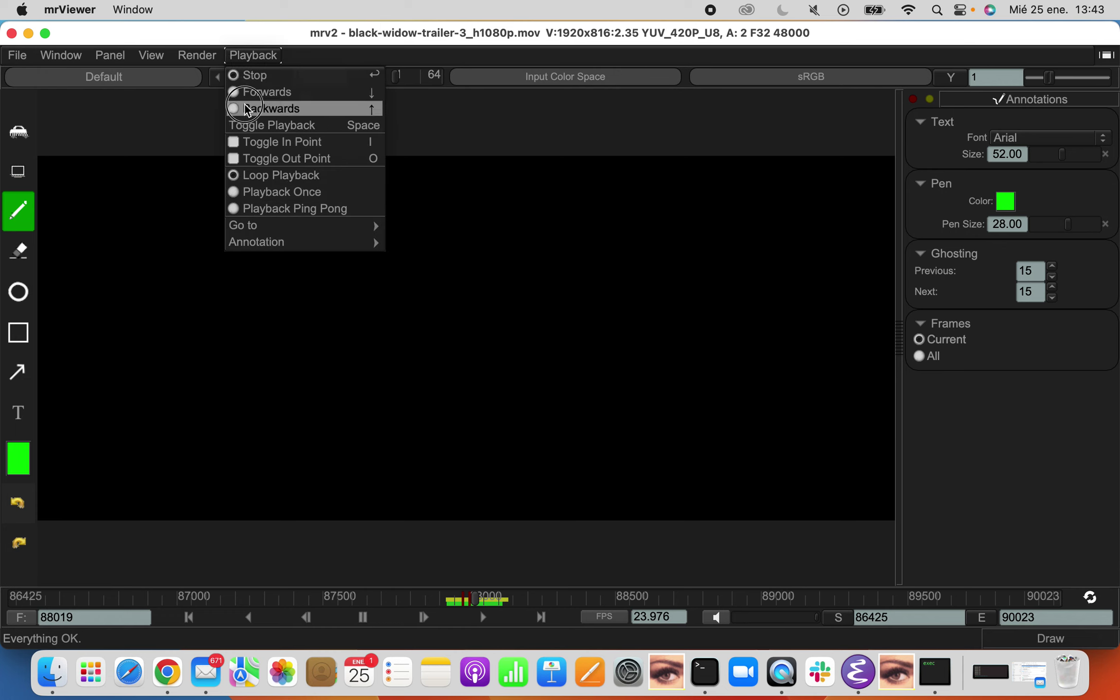
pyautogui.moveTo(249, 244)
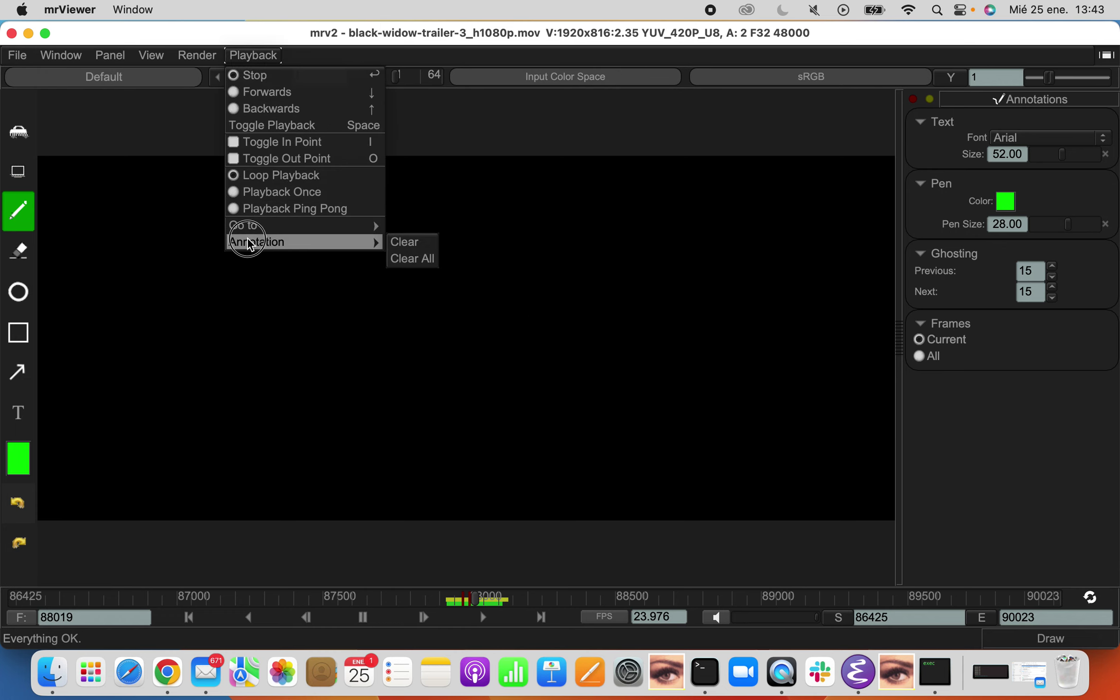
pyautogui.click(420, 257)
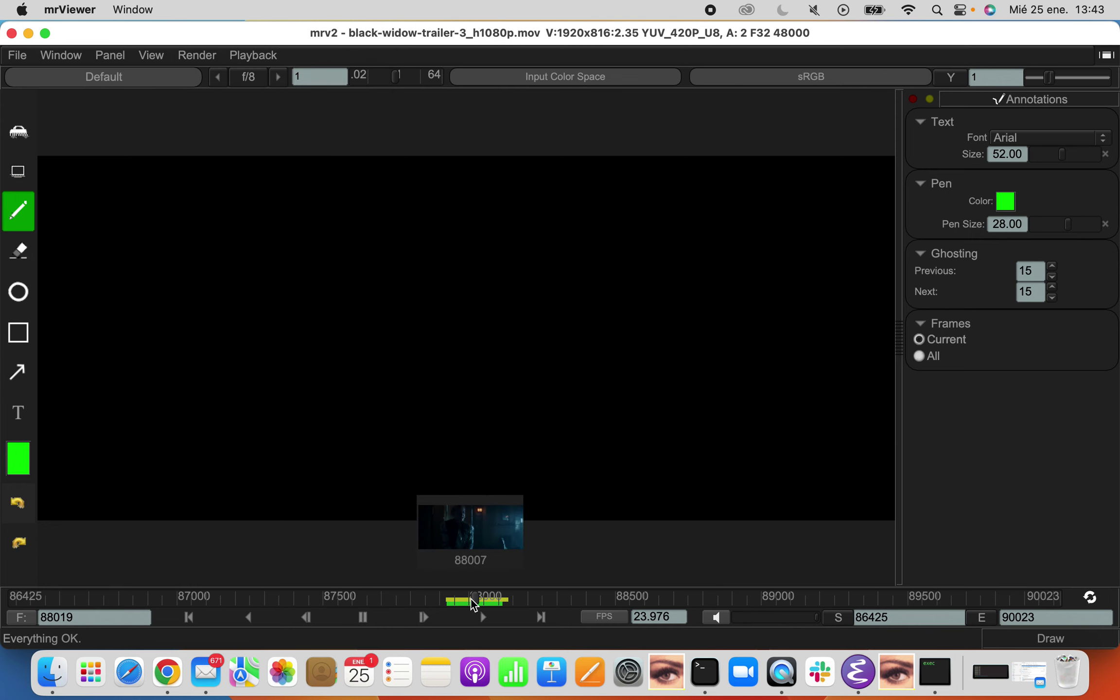
# Go to frame 87753 and draw a green circle over the woman's head, undoing a thick first try and redrawing it with pen size 13.
pyautogui.click(415, 598)
pyautogui.click(396, 599)
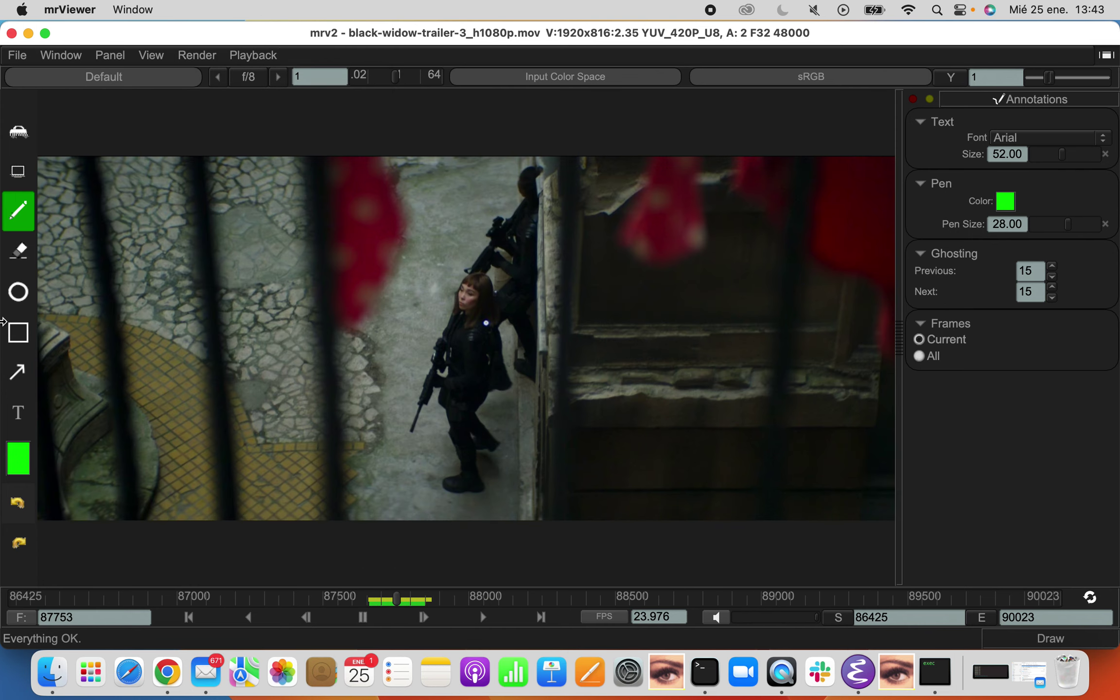
pyautogui.click(18, 292)
pyautogui.moveTo(446, 298); pyautogui.dragTo(509, 327)
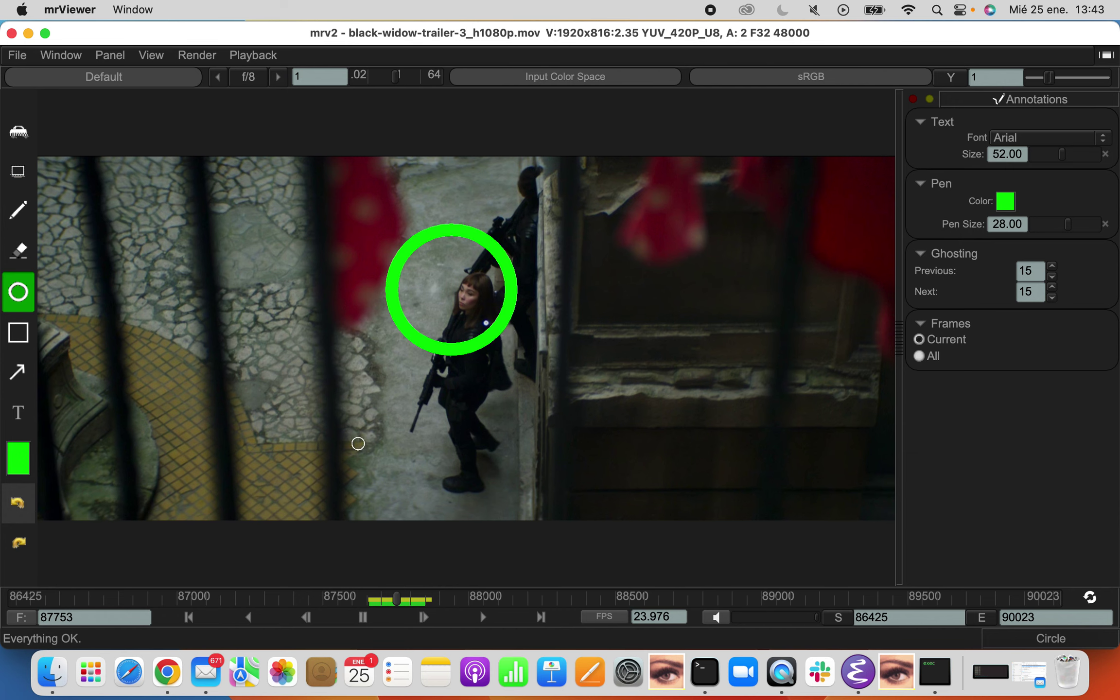
pyautogui.click(17, 503)
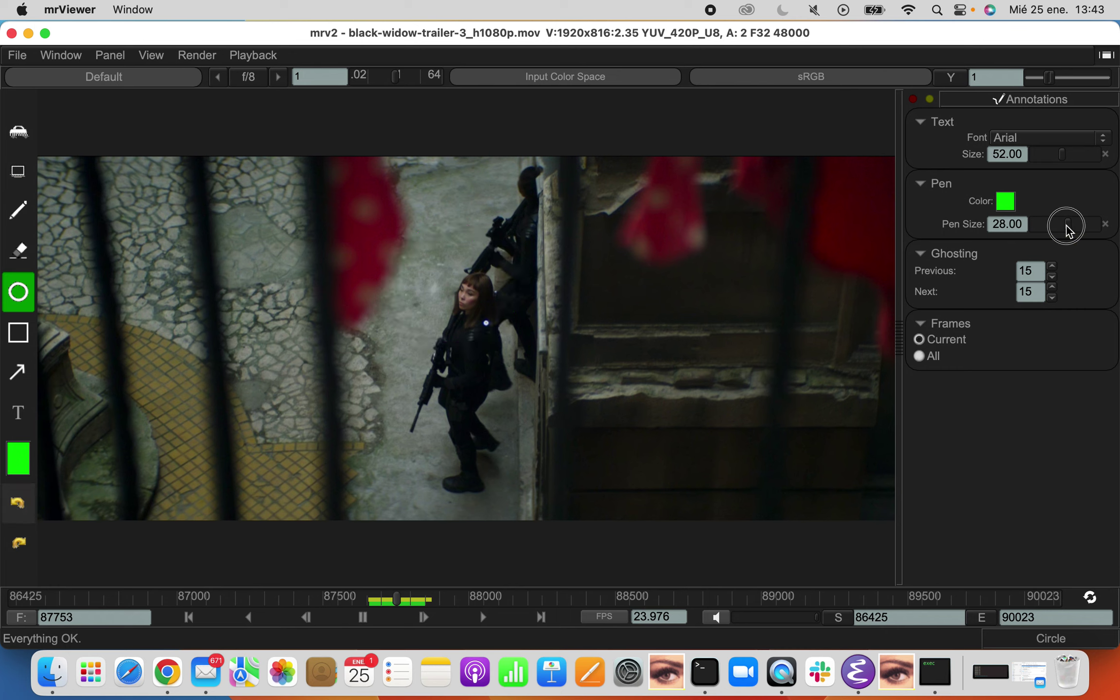
pyautogui.moveTo(1065, 226); pyautogui.dragTo(1047, 226)
pyautogui.moveTo(462, 261); pyautogui.dragTo(524, 326)
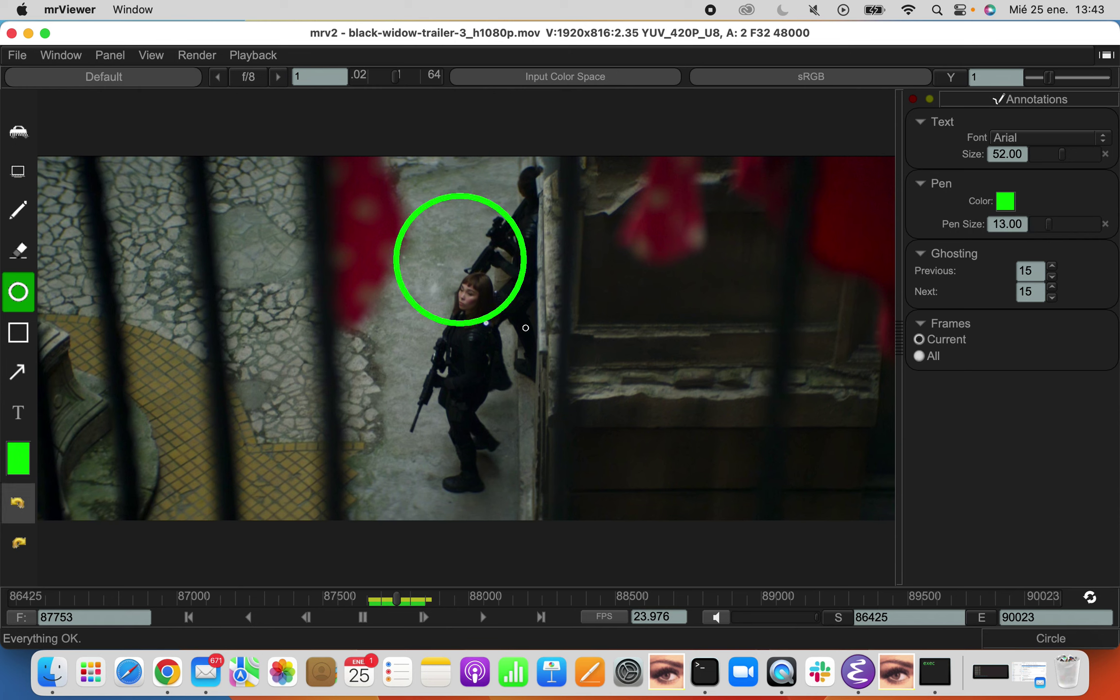
# Change the draw color to a salmon pink, about RGB 1.000, 0.664, 0.587.
pyautogui.click(38, 460)
pyautogui.moveTo(78, 421); pyautogui.dragTo(76, 426)
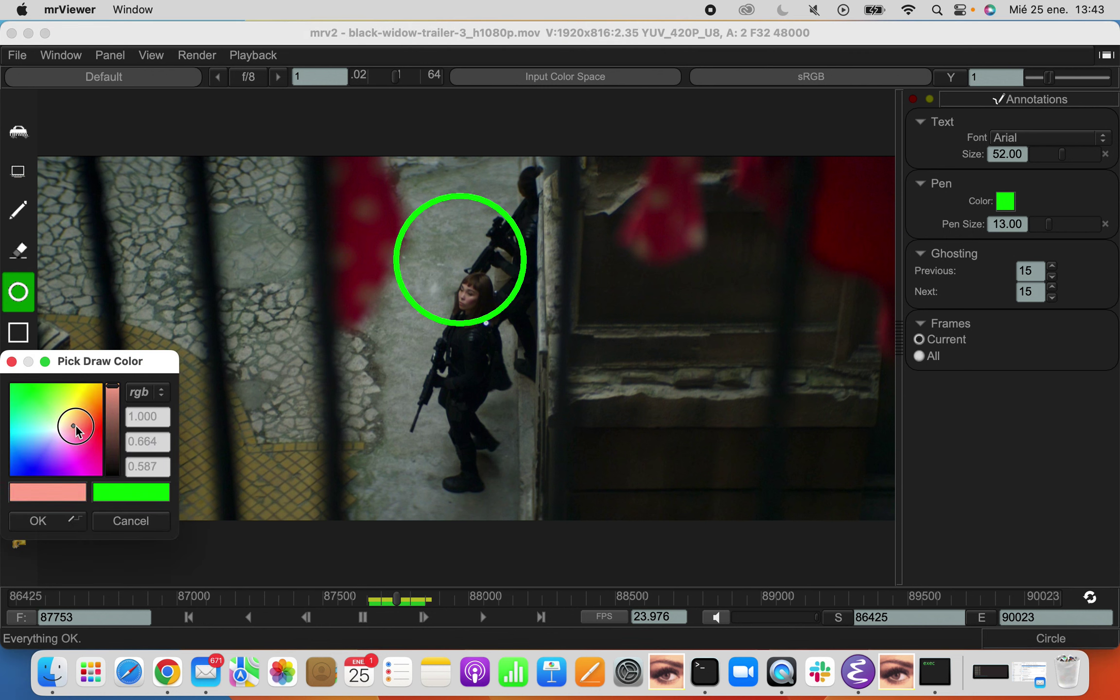
pyautogui.click(80, 517)
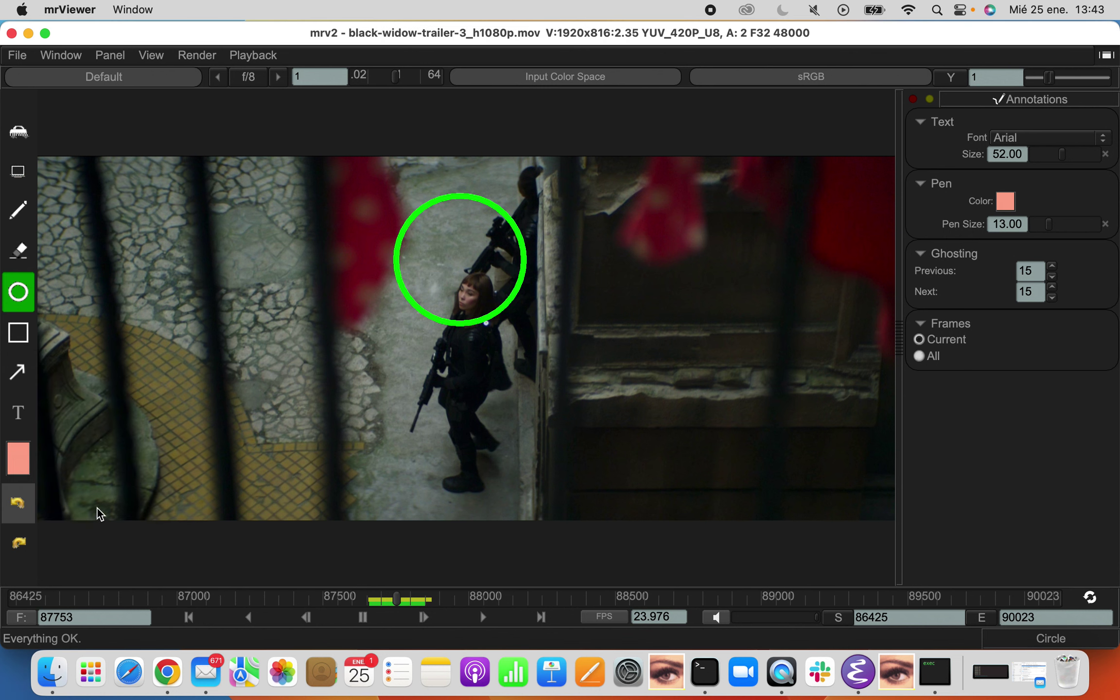
# Change the pen color to light green and try a small circle inside the large green one, undoing that circle.
pyautogui.click(1006, 202)
pyautogui.moveTo(991, 161); pyautogui.dragTo(972, 164)
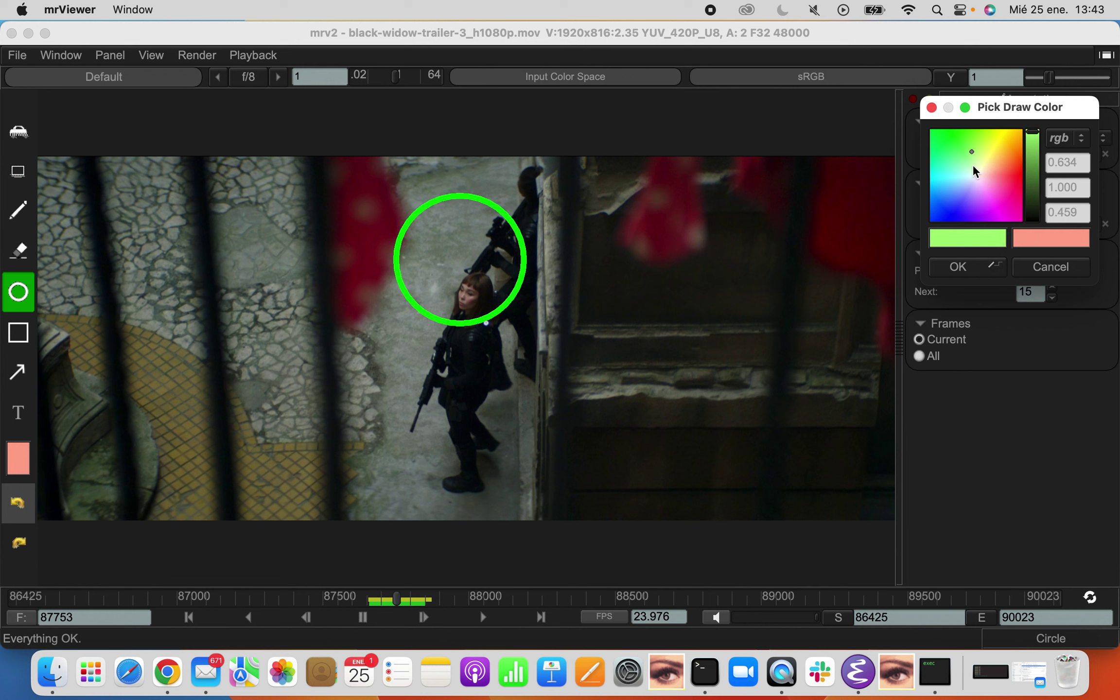
pyautogui.click(983, 263)
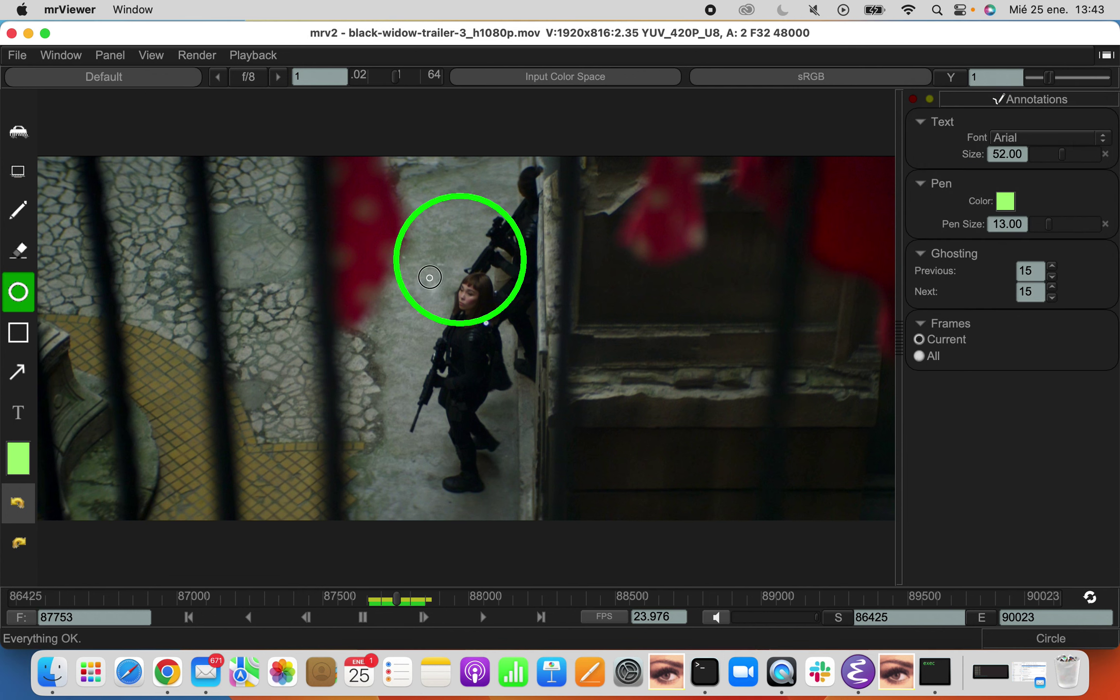
pyautogui.moveTo(429, 277); pyautogui.dragTo(458, 292)
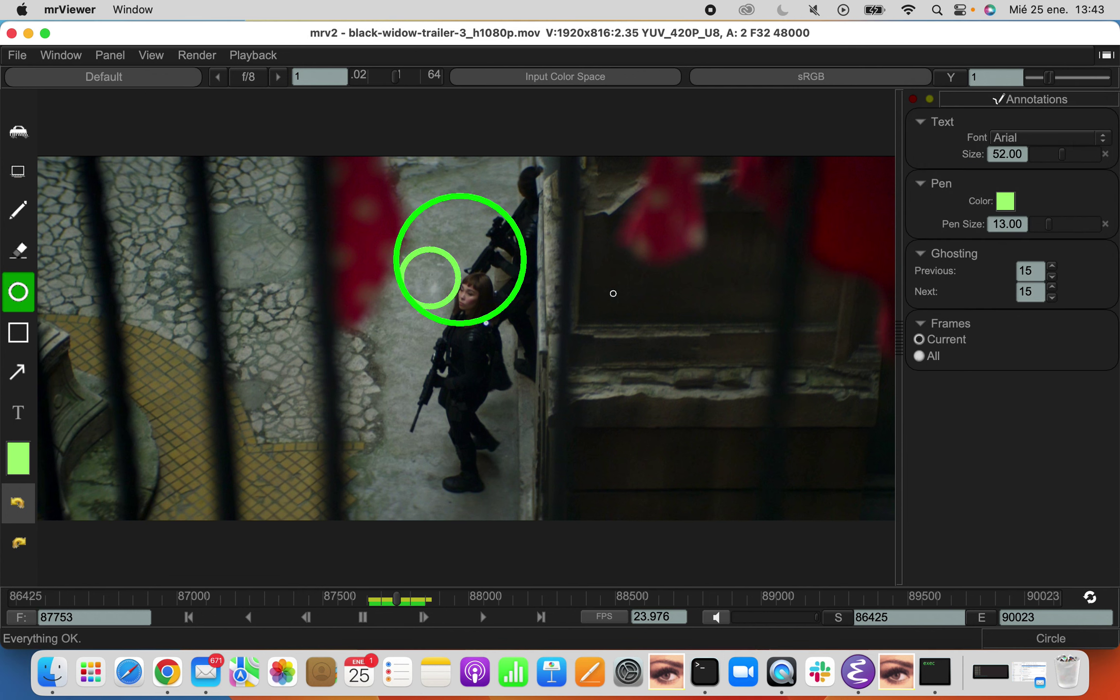
pyautogui.click(32, 485)
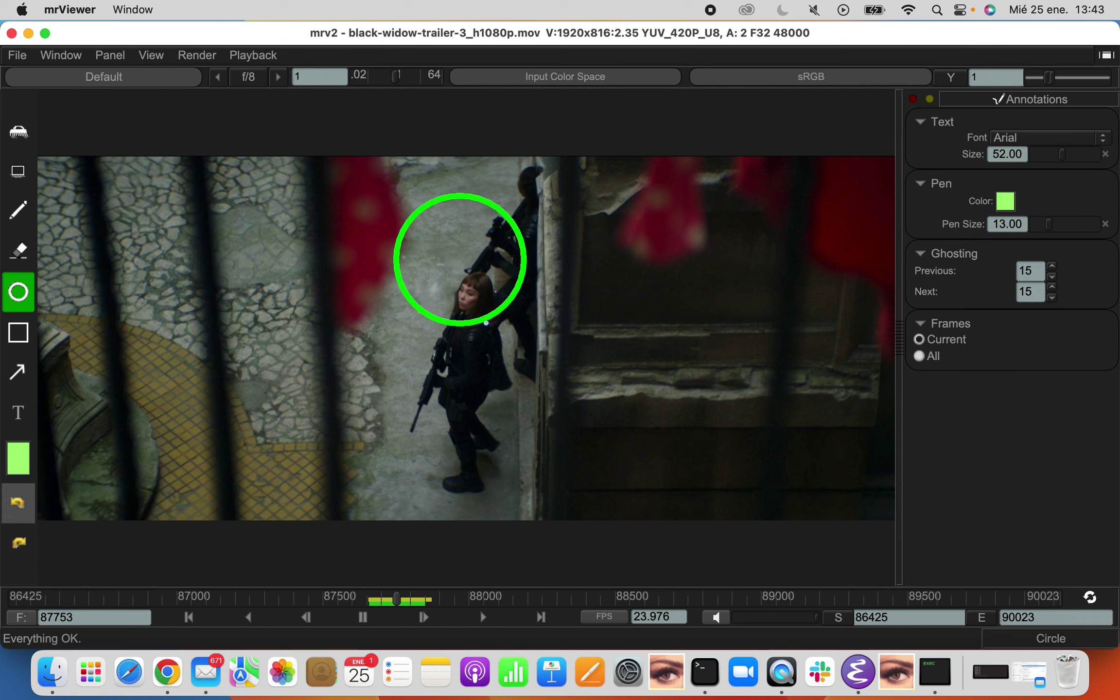
# Change the pen color to red, RGB 1.000, 0.003, 0.167, and draw a small circle inside the large green circle.
pyautogui.click(1004, 208)
pyautogui.click(1014, 188)
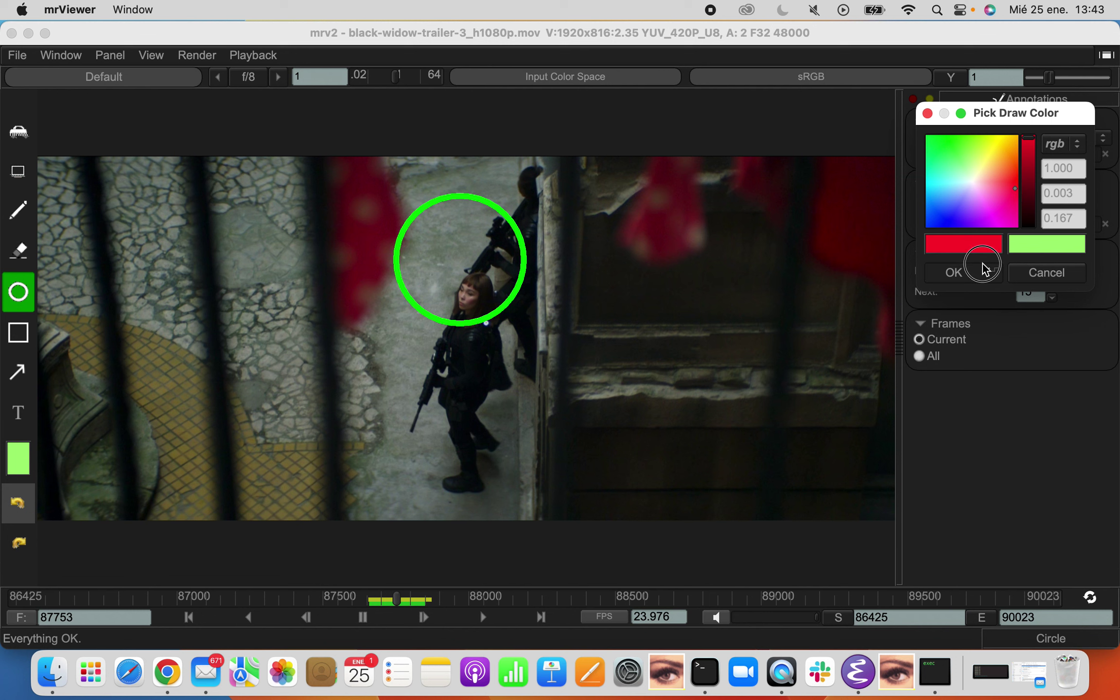
pyautogui.click(983, 267)
pyautogui.moveTo(456, 256)
pyautogui.mouseDown()
pyautogui.moveTo(504, 297)
pyautogui.moveTo(485, 283)
pyautogui.mouseUp()
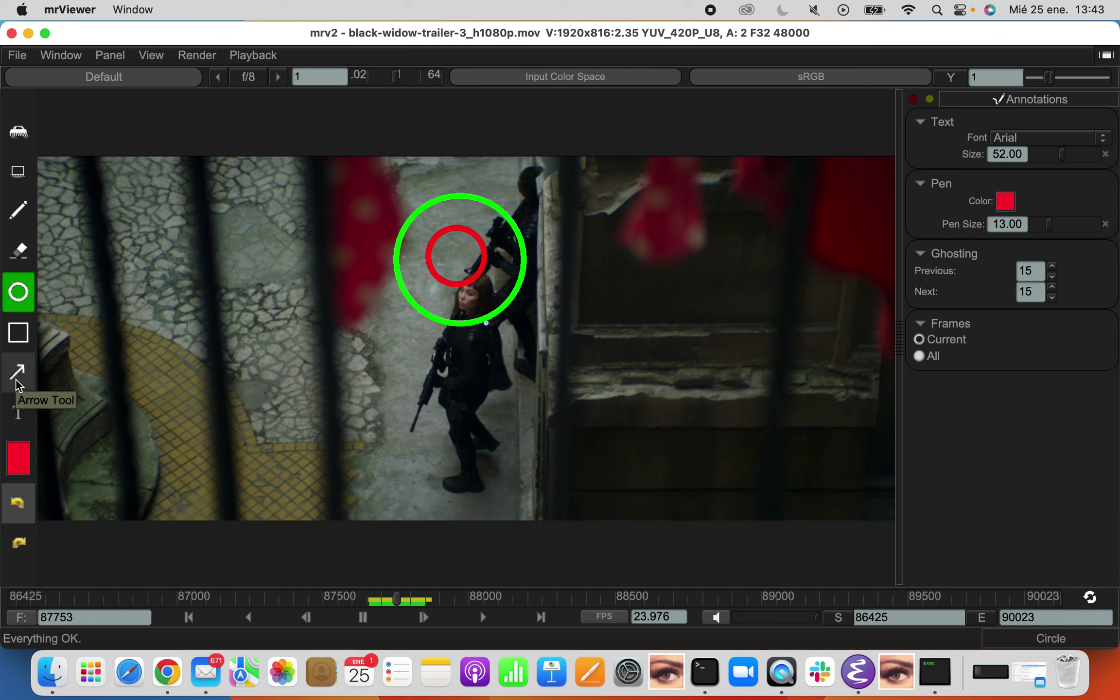
# Draw two red rectangles, one over the stone paving and a larger one over the dark wall with the hanging red cloth.
pyautogui.click(18, 333)
pyautogui.moveTo(189, 218); pyautogui.dragTo(293, 297)
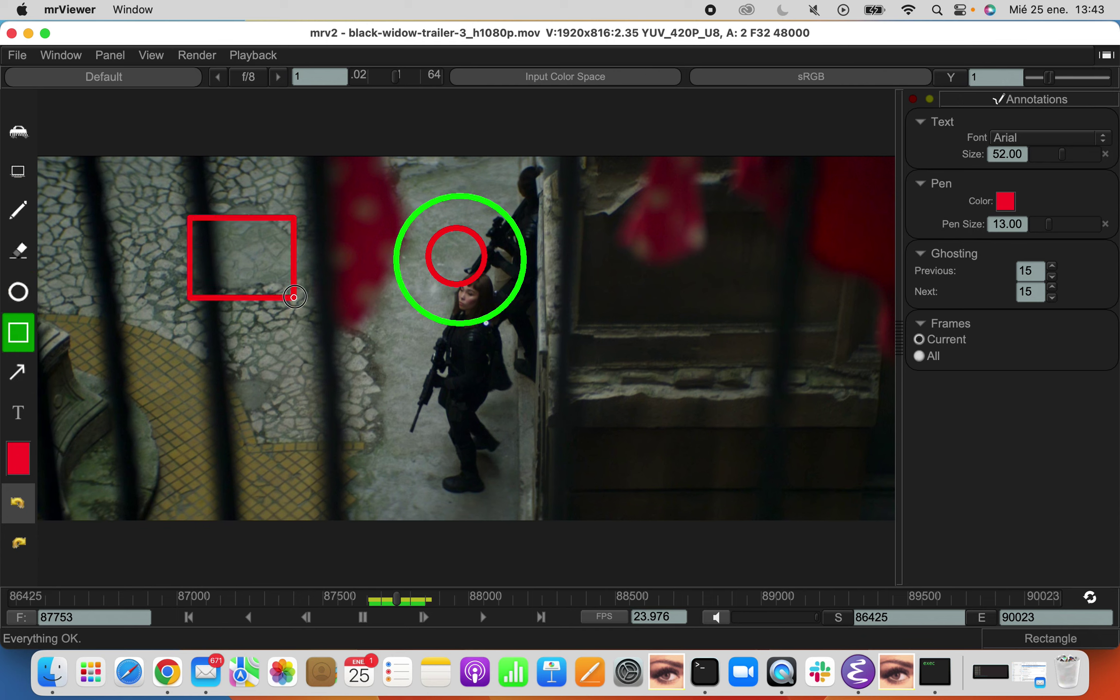
pyautogui.moveTo(603, 195); pyautogui.dragTo(788, 306)
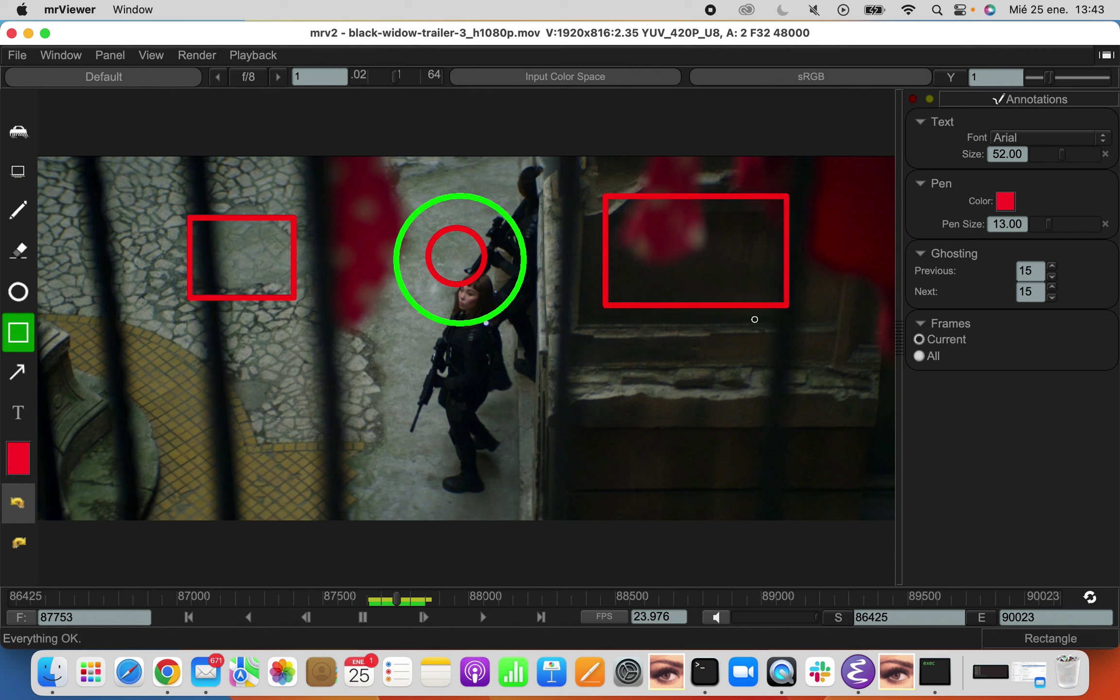
# Draw two red arrows, one pointing up at the paving rectangle and one at the polka-dot cloth, undoing the extra arrow.
pyautogui.click(18, 372)
pyautogui.moveTo(99, 396); pyautogui.dragTo(174, 310)
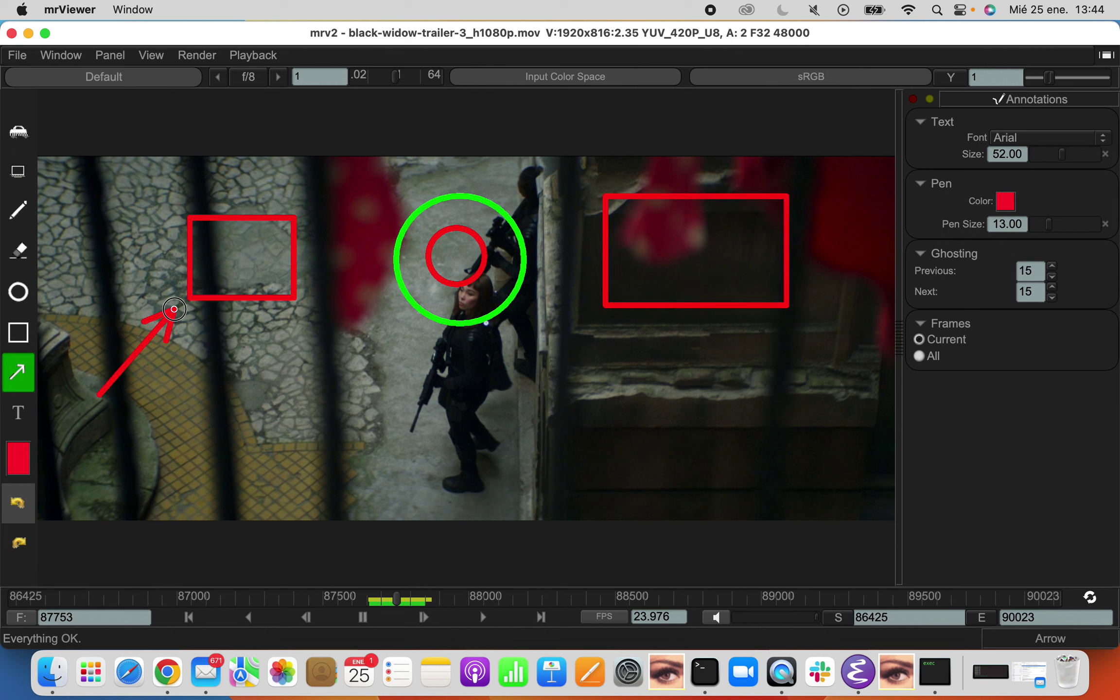
pyautogui.moveTo(314, 388); pyautogui.dragTo(314, 297)
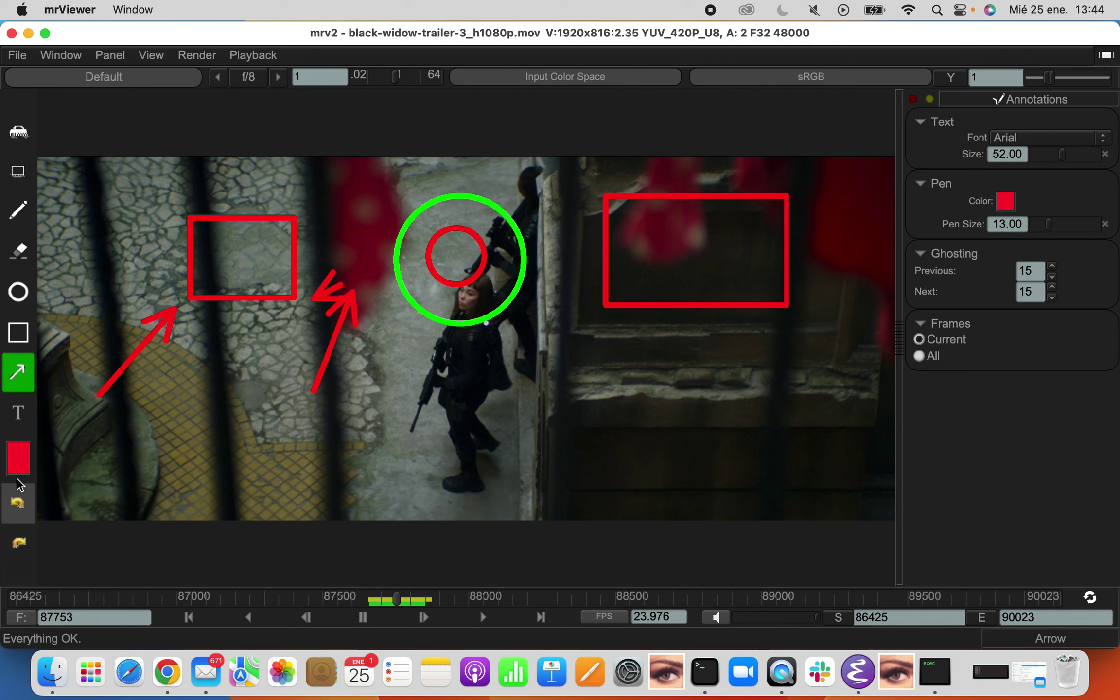
pyautogui.click(18, 503)
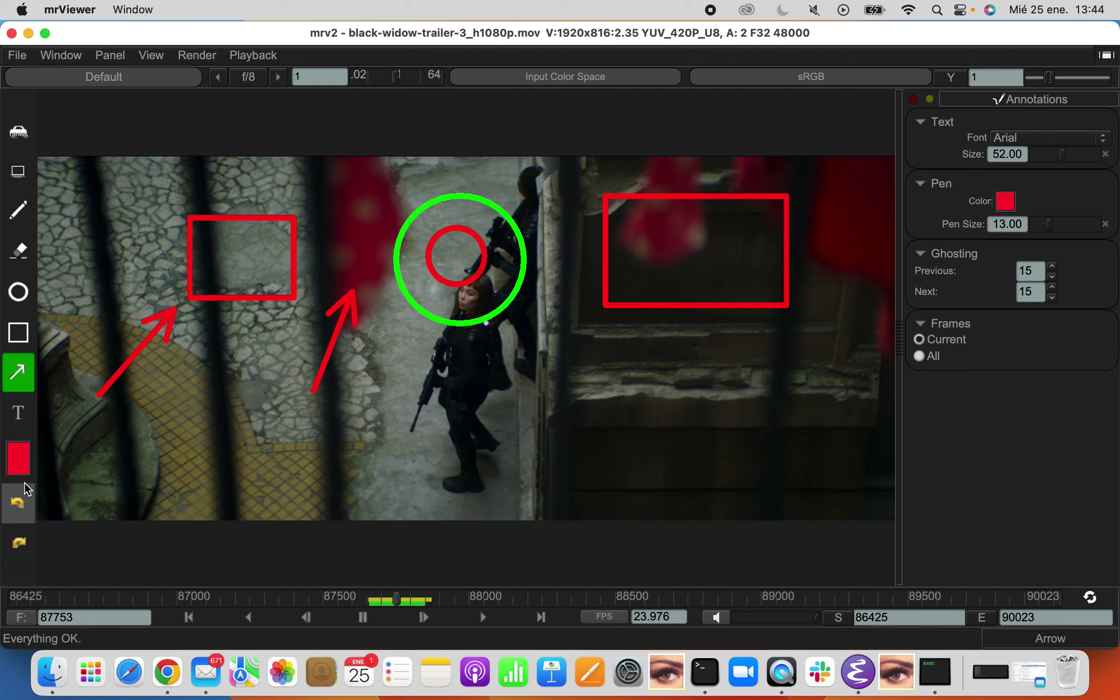
# Try a red text annotation reading "Hello this is a test" at the walking figure's feet and discard it.
pyautogui.click(18, 412)
pyautogui.click(415, 434)
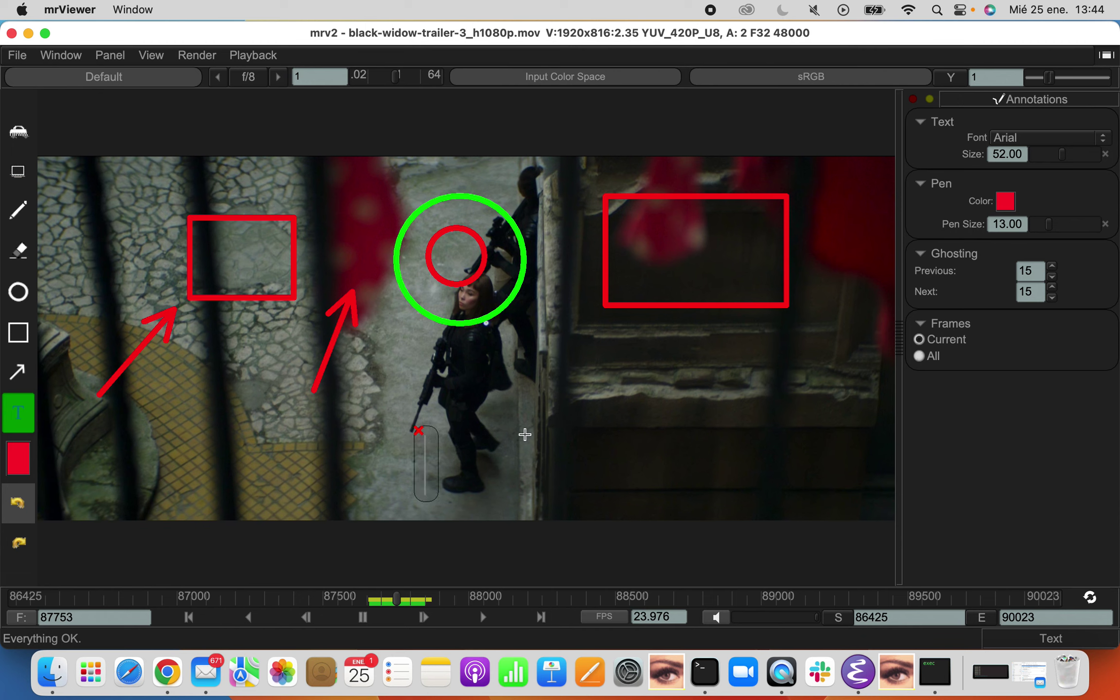
pyautogui.write('Hello')
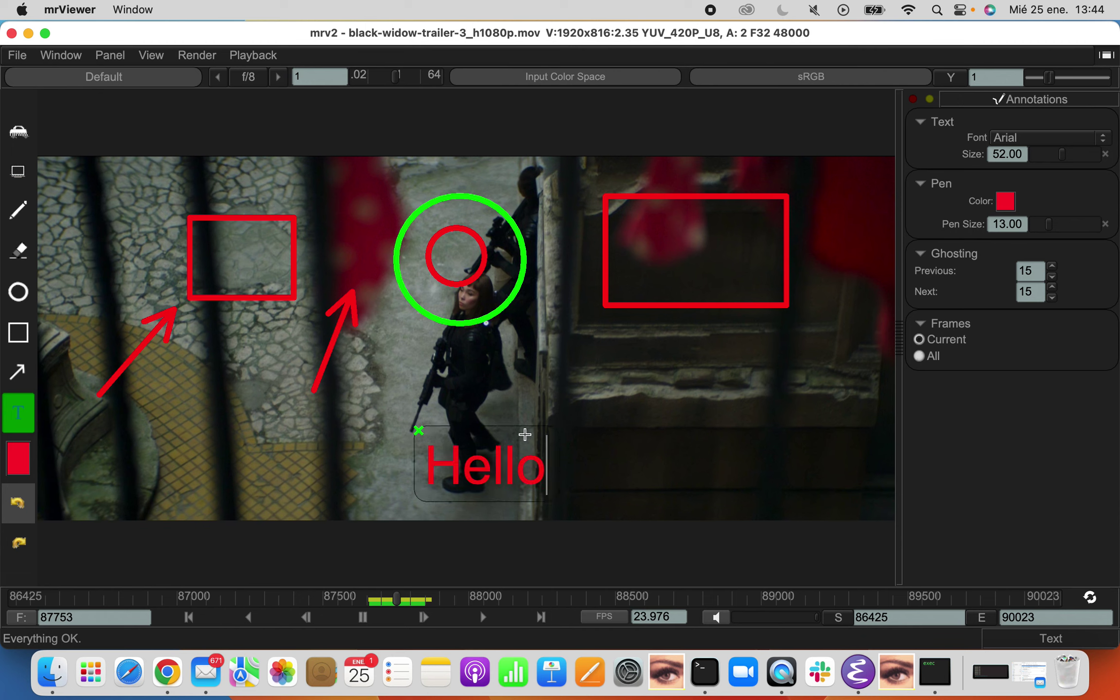
pyautogui.write(' this is')
pyautogui.press('BackSpace')
pyautogui.write('is a test')
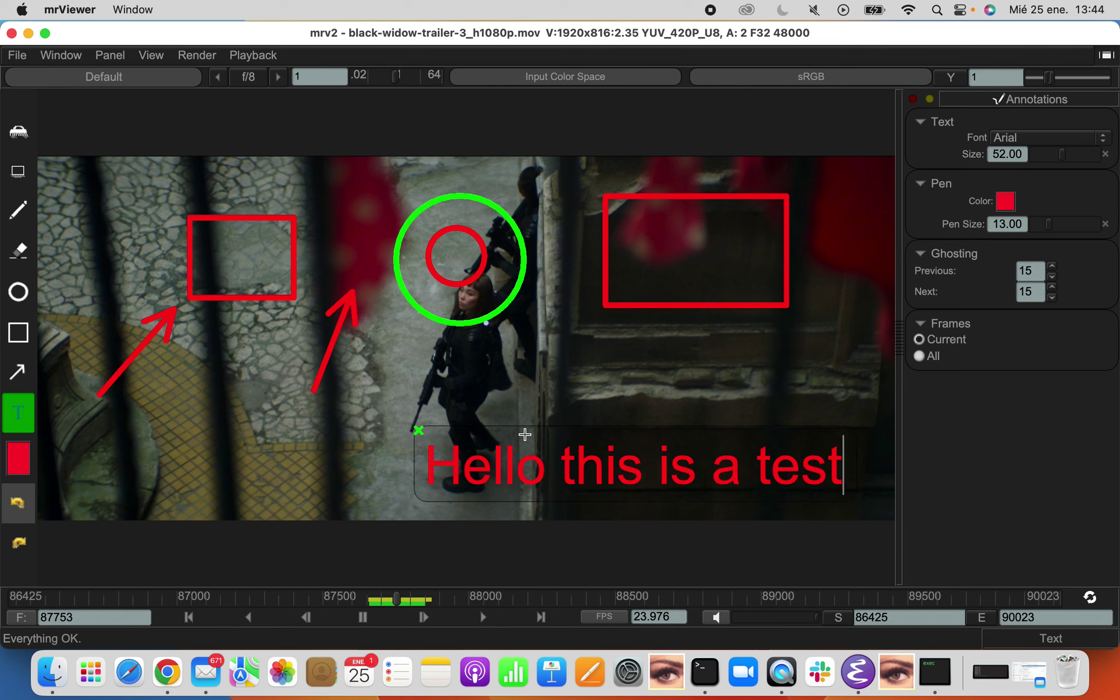
pyautogui.click(418, 431)
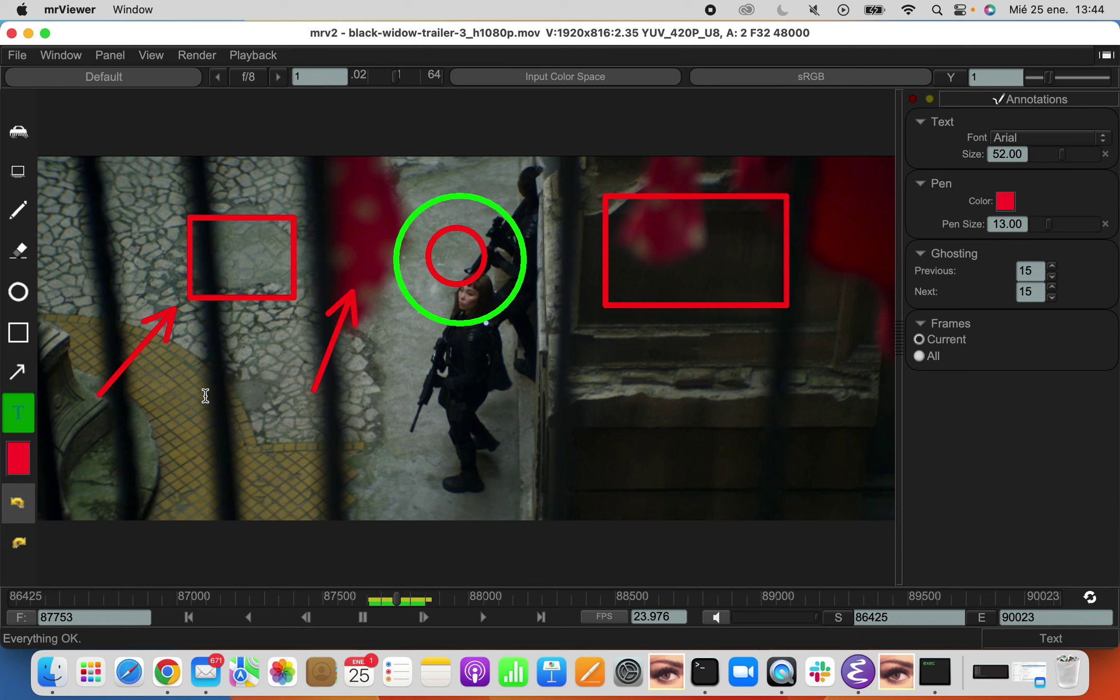
# Try a second text annotation reading "This is a test" beside the walking figure's feet and discard it.
pyautogui.click(495, 469)
pyautogui.write('This is ')
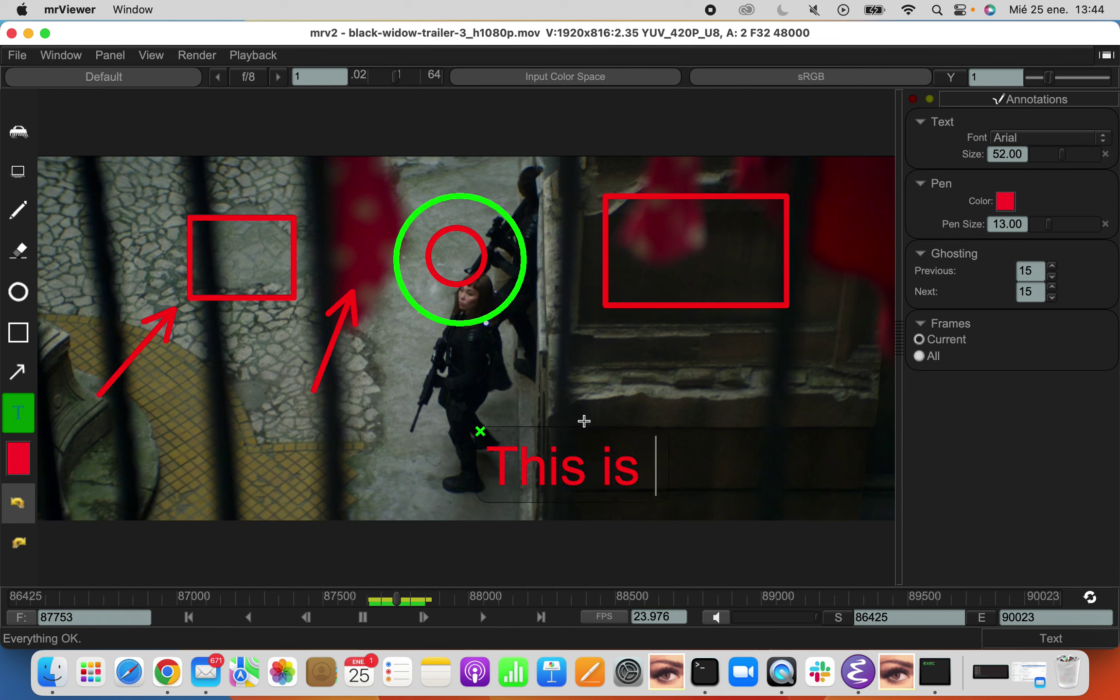
pyautogui.write('a test')
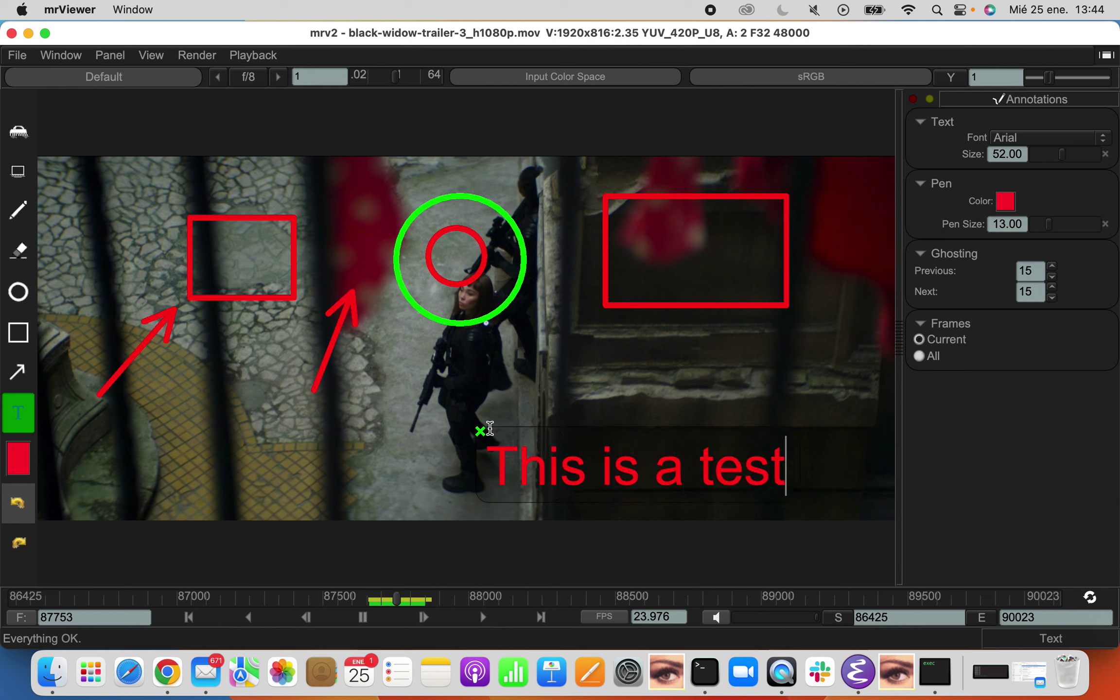
pyautogui.click(480, 430)
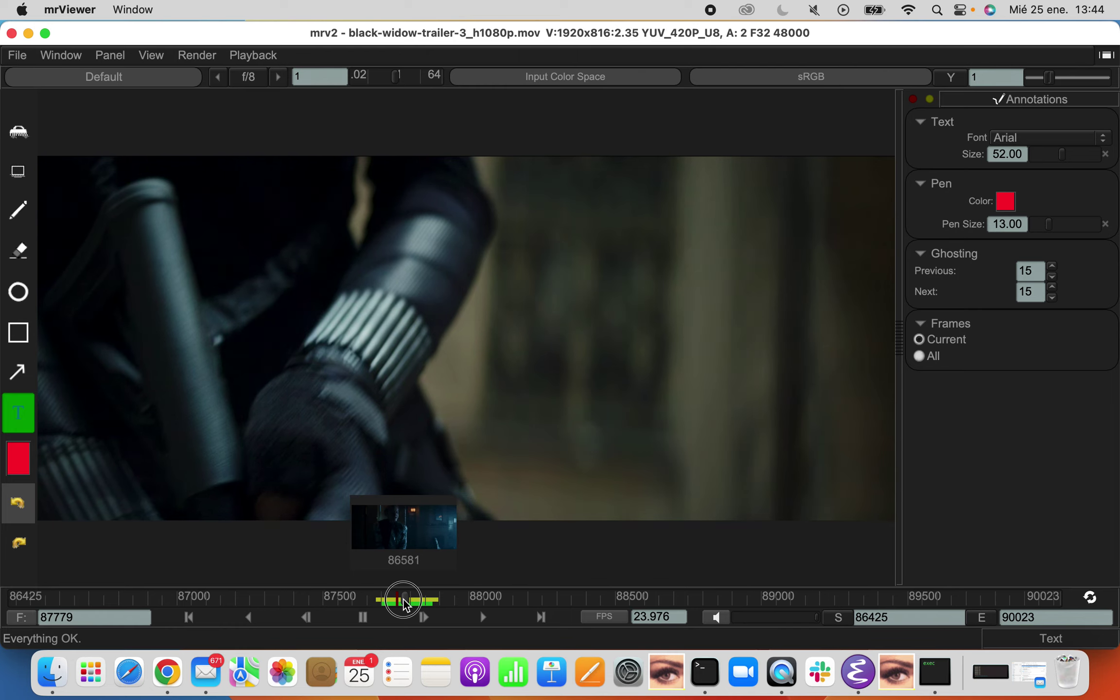
# Go to frame 87898 and start a text annotation reading "This is " over the red laser flare.
pyautogui.moveTo(405, 604)
pyautogui.mouseDown()
pyautogui.moveTo(365, 603)
pyautogui.moveTo(440, 605)
pyautogui.mouseUp()
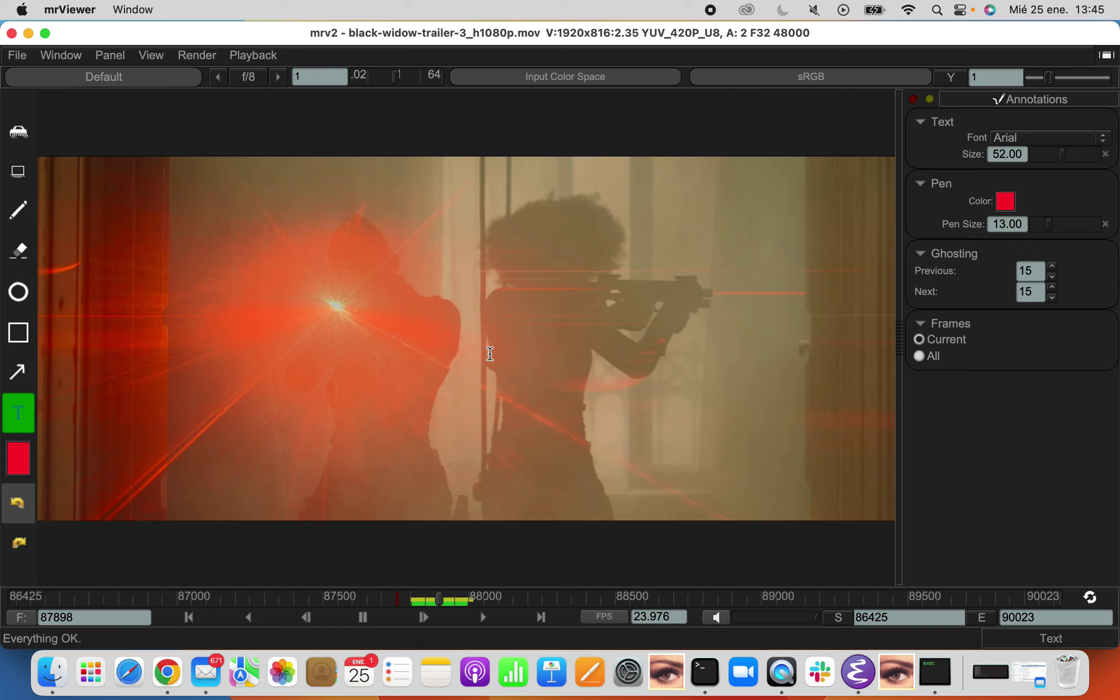
pyautogui.click(254, 285)
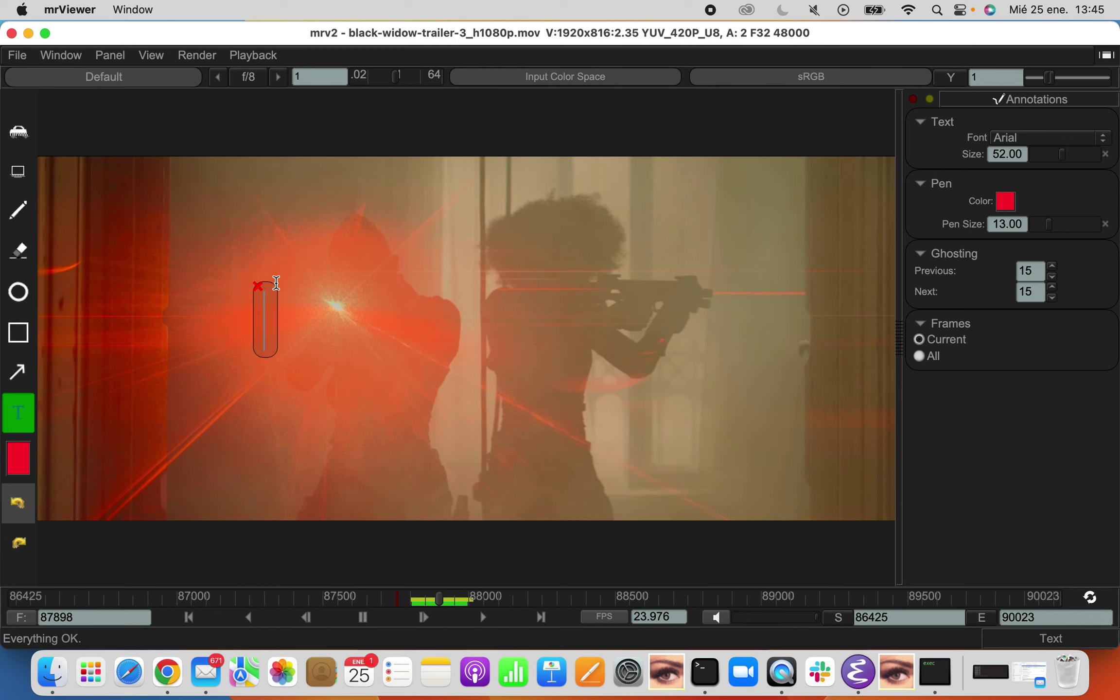
pyautogui.write('Th')
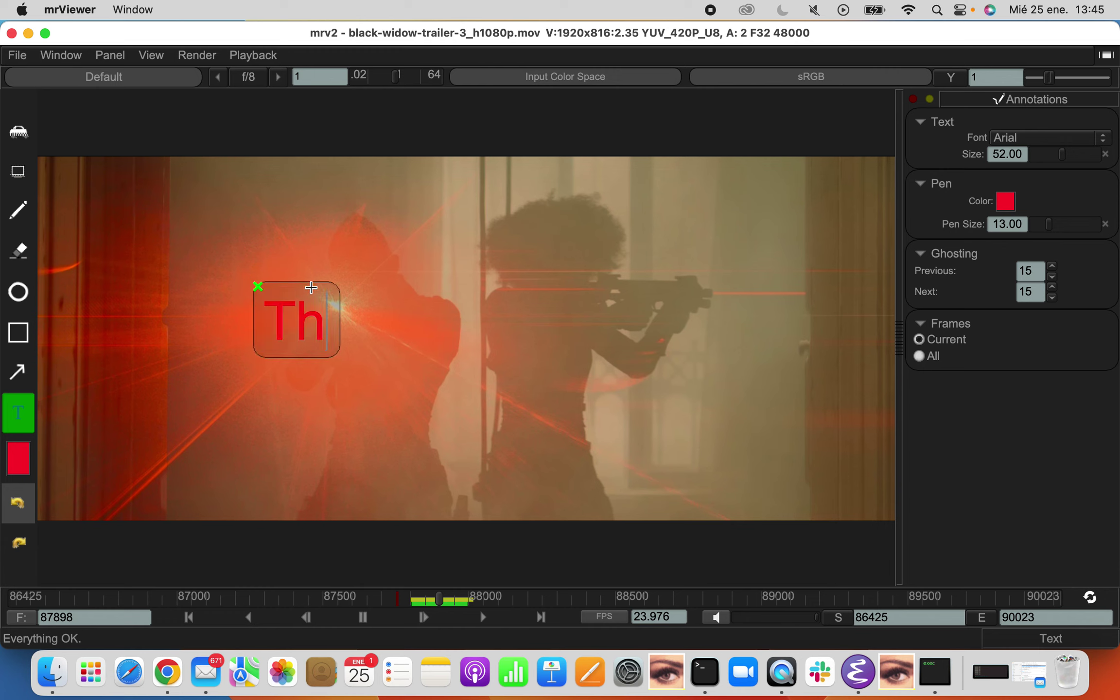
pyautogui.write('is is')
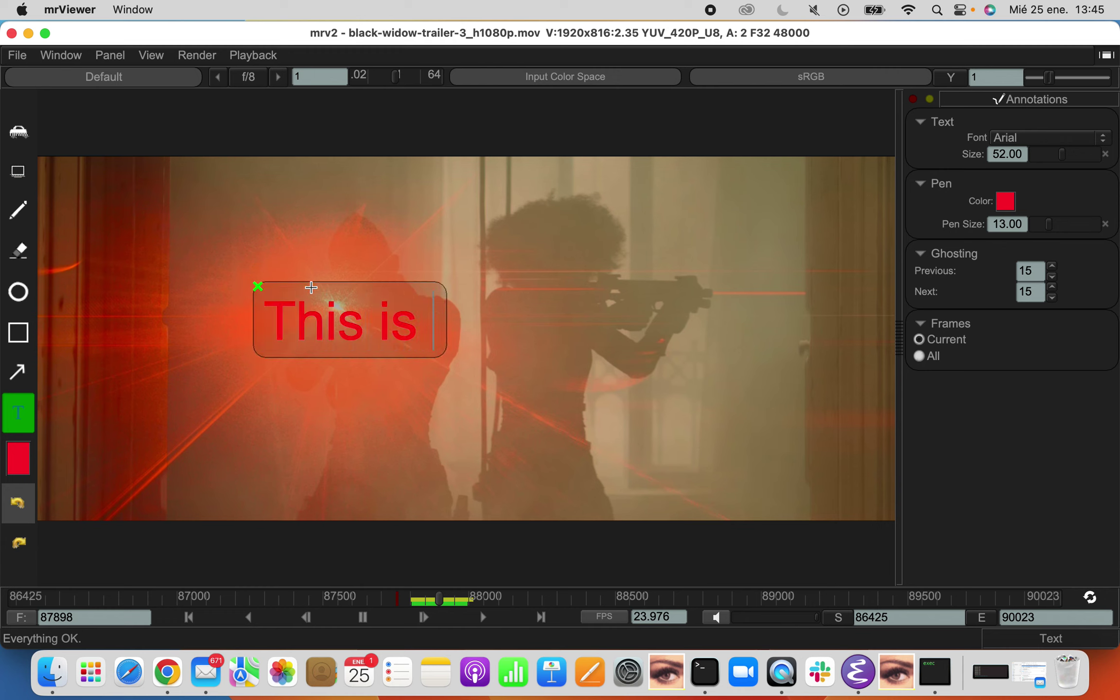
pyautogui.click(1025, 140)
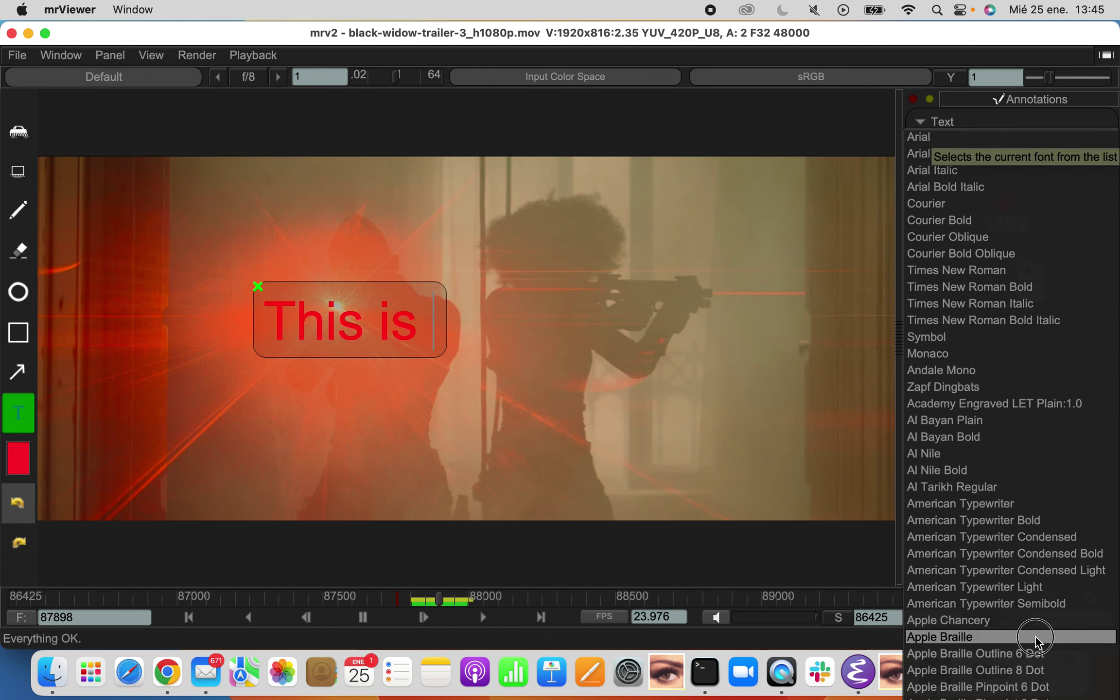
pyautogui.click(878, 400)
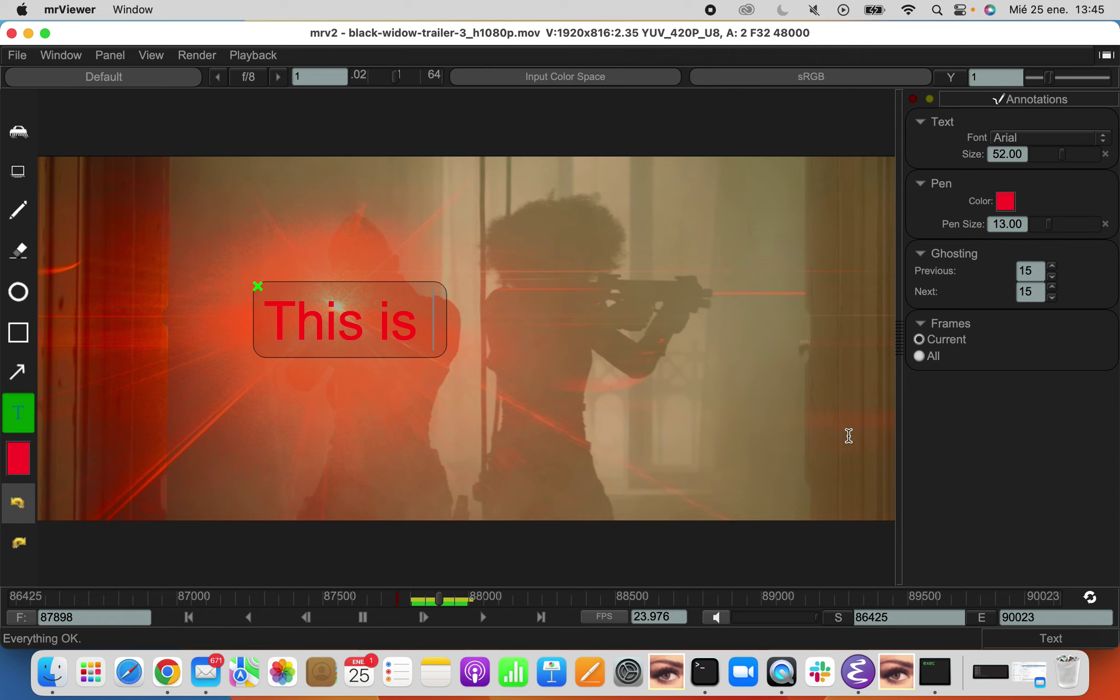
# Switch to Emacs and open the file ~/code/applications/mrv/mrViewer/src/po/ja.po.
pyautogui.click(872, 665)
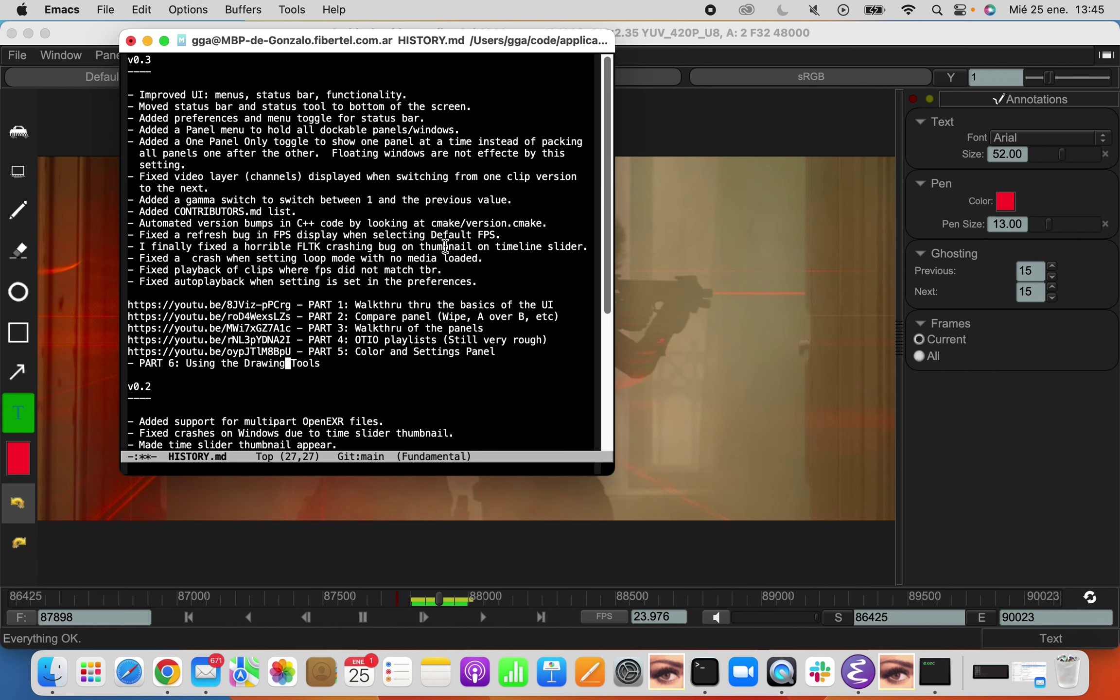
pyautogui.hotkey('ctrl', 'x')
pyautogui.hotkey('ctrl', 'f')
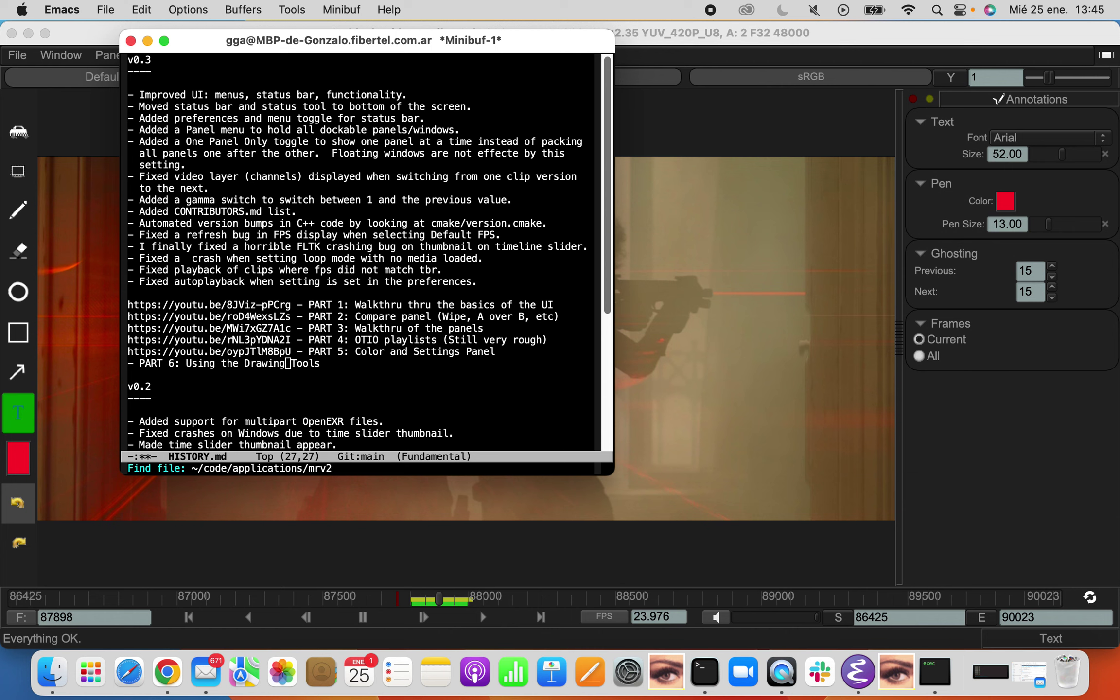
pyautogui.press('BackSpace')
pyautogui.write('/sr')
pyautogui.press('Tab')
pyautogui.write('p')
pyautogui.press('Tab')
pyautogui.press('BackSpace')
pyautogui.press('Tab')
pyautogui.press('BackSpace')
pyautogui.press('BackSpace')
pyautogui.write('mr')
pyautogui.press('Tab')
pyautogui.write('/src/po/')
pyautogui.press('Tab')
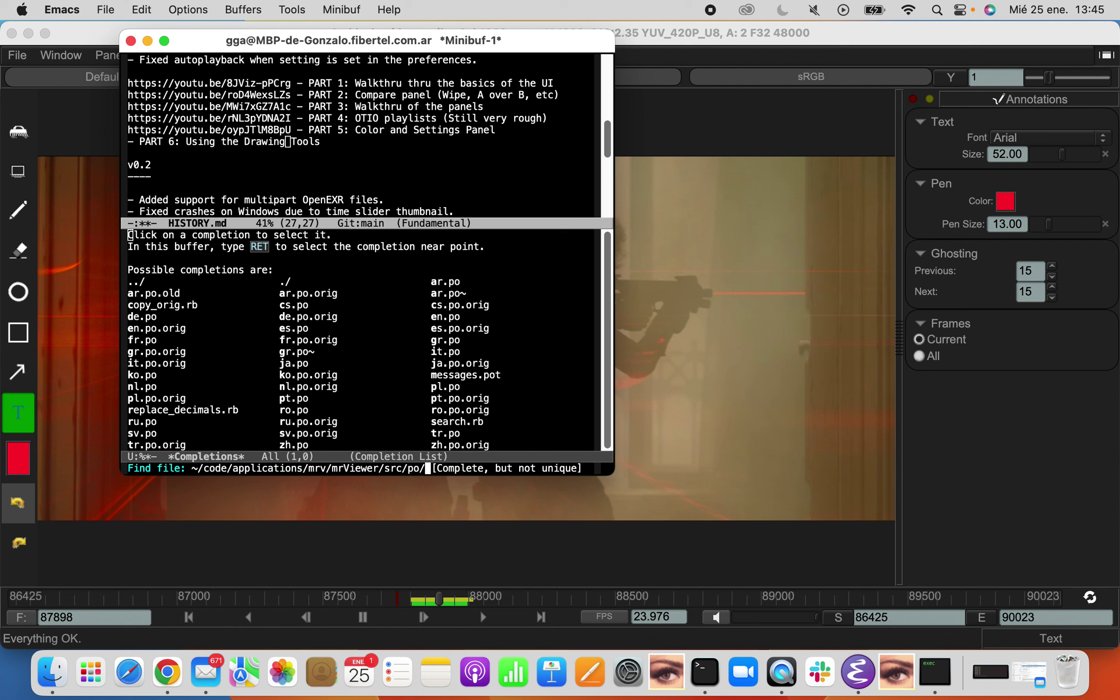
pyautogui.write('ja.po')
pyautogui.press('Return')
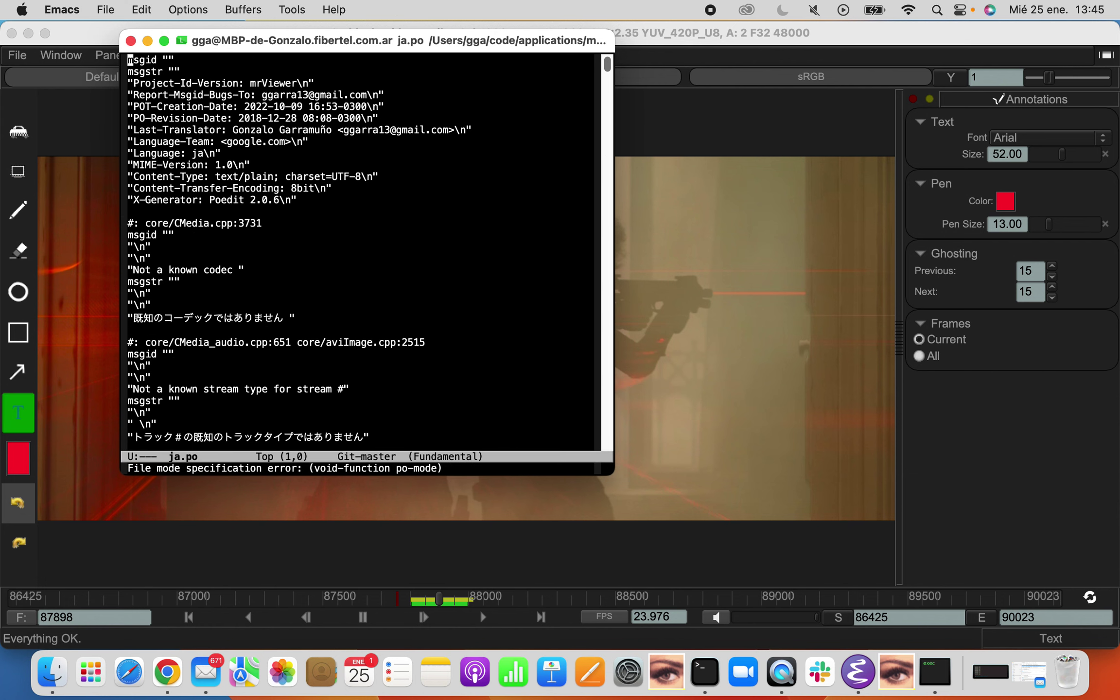
# Copy the Japanese text "コーデックではありません" from the first translation in ja.po and minimize the Emacs window.
pyautogui.moveTo(166, 317); pyautogui.dragTo(288, 311)
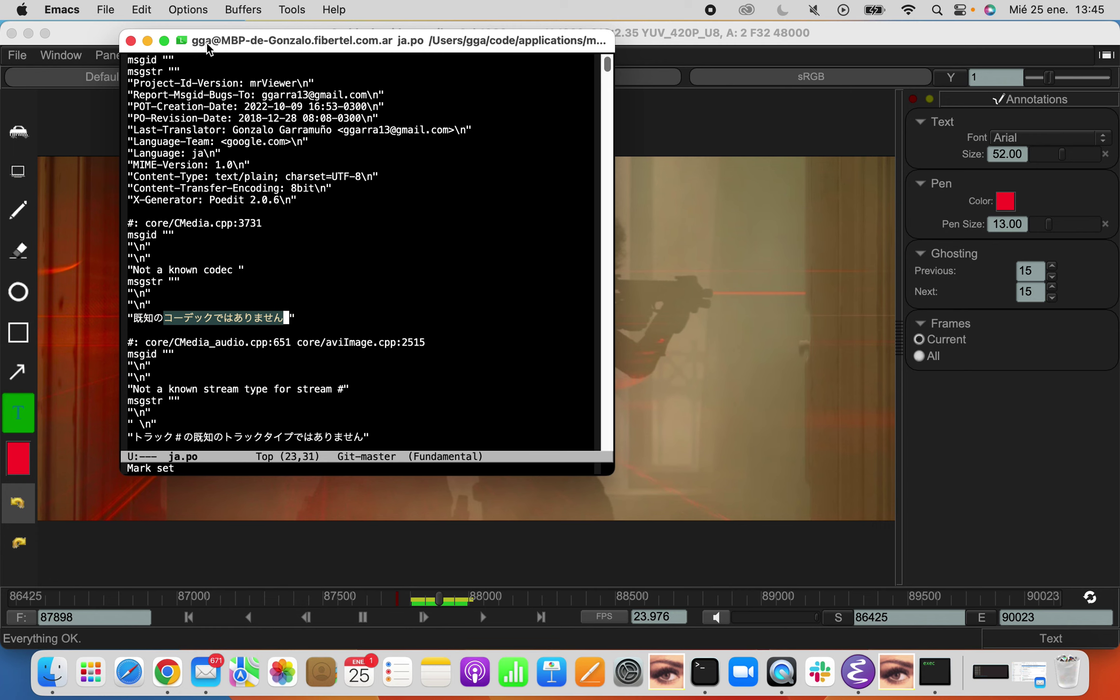
pyautogui.click(141, 10)
pyautogui.click(151, 99)
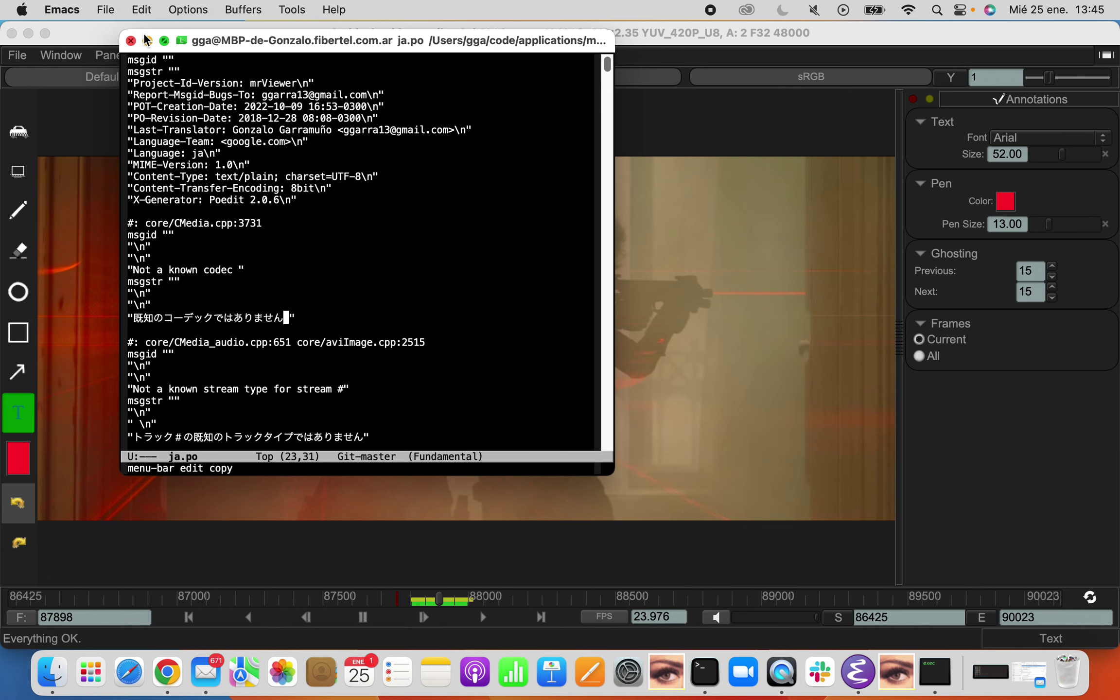
pyautogui.click(144, 34)
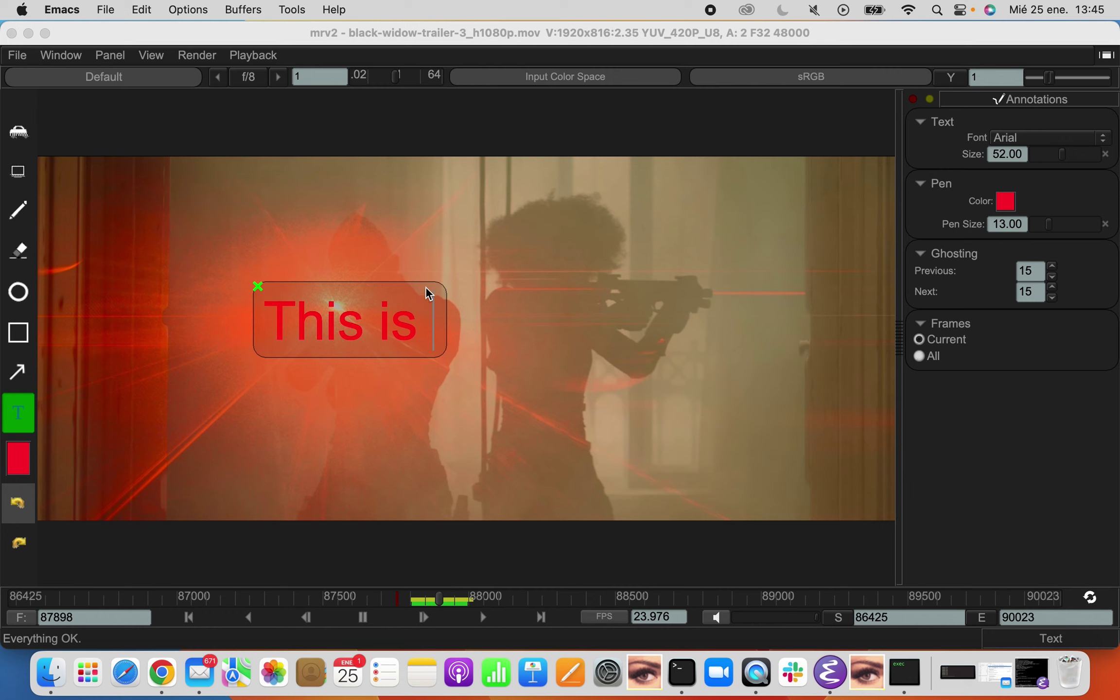
# Return to mrv2 and add the copied text "コーデックではありません" after "This is" in the open text annotation.
pyautogui.rightClick(434, 306)
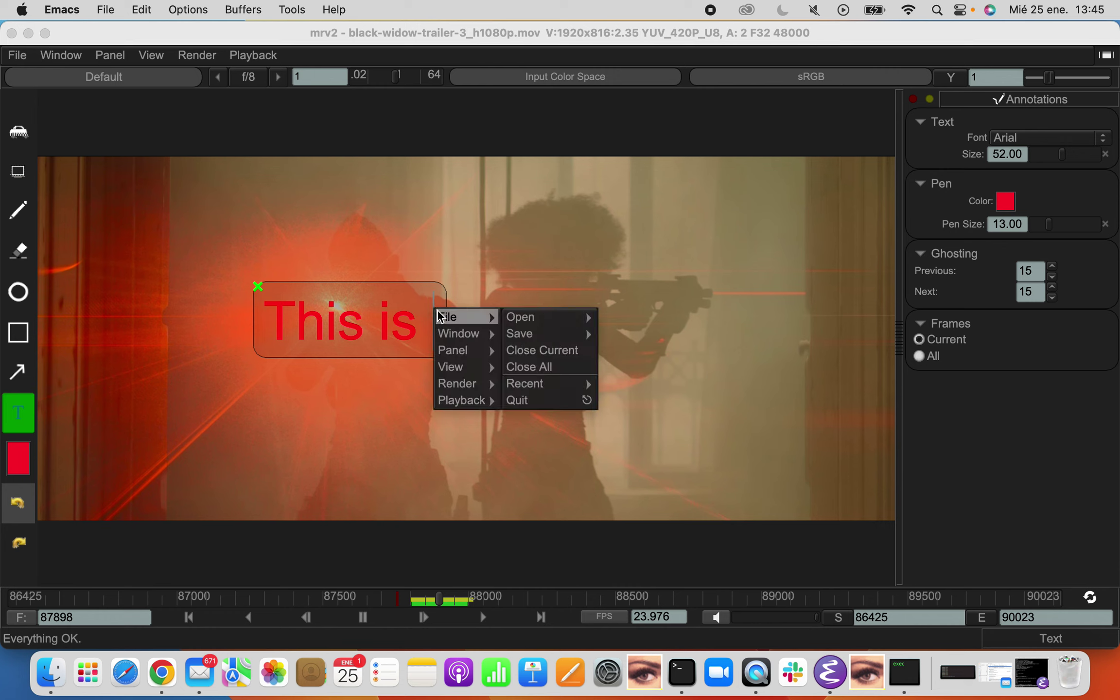
pyautogui.click(431, 306)
pyautogui.click(431, 305)
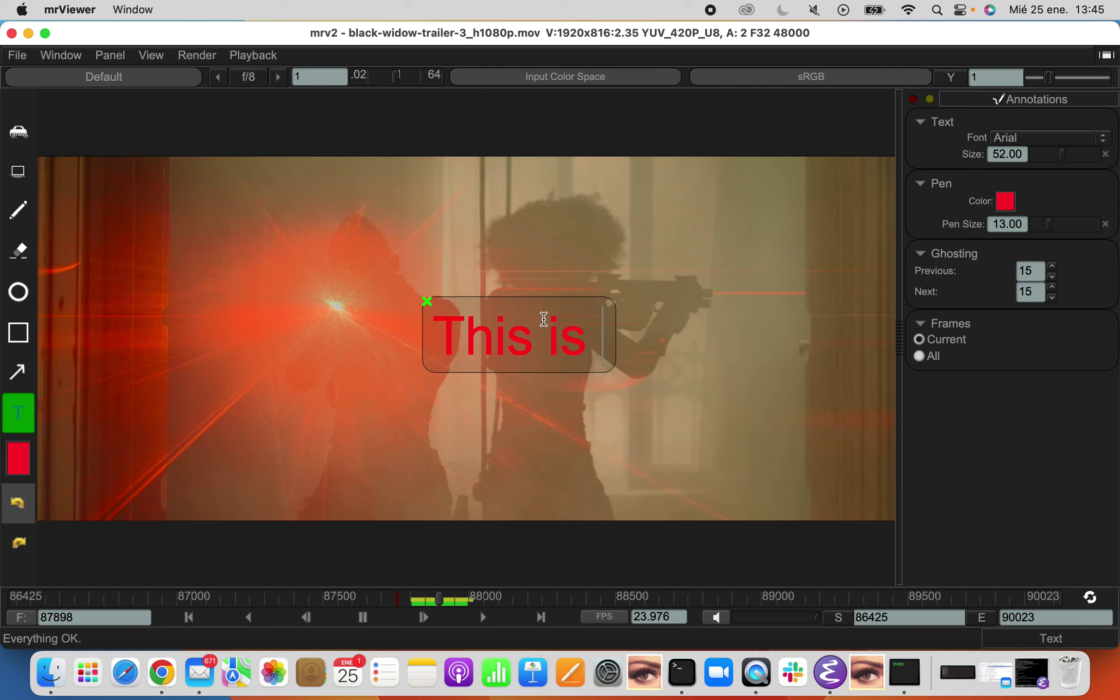
pyautogui.click(583, 323)
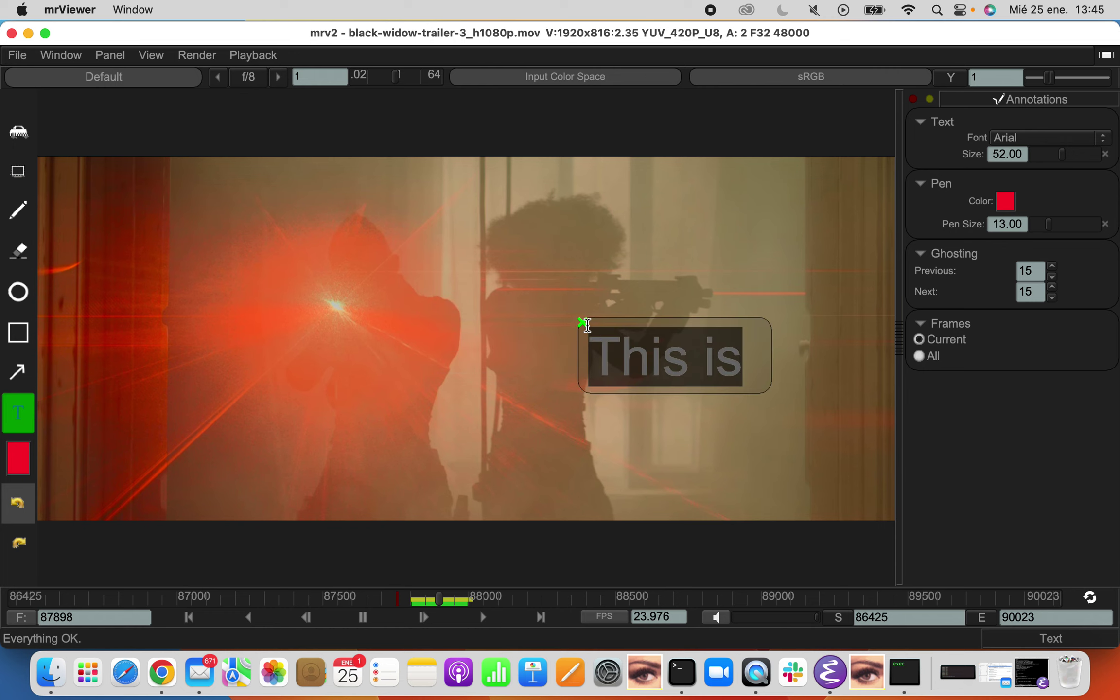
pyautogui.click(752, 371)
pyautogui.click(406, 290)
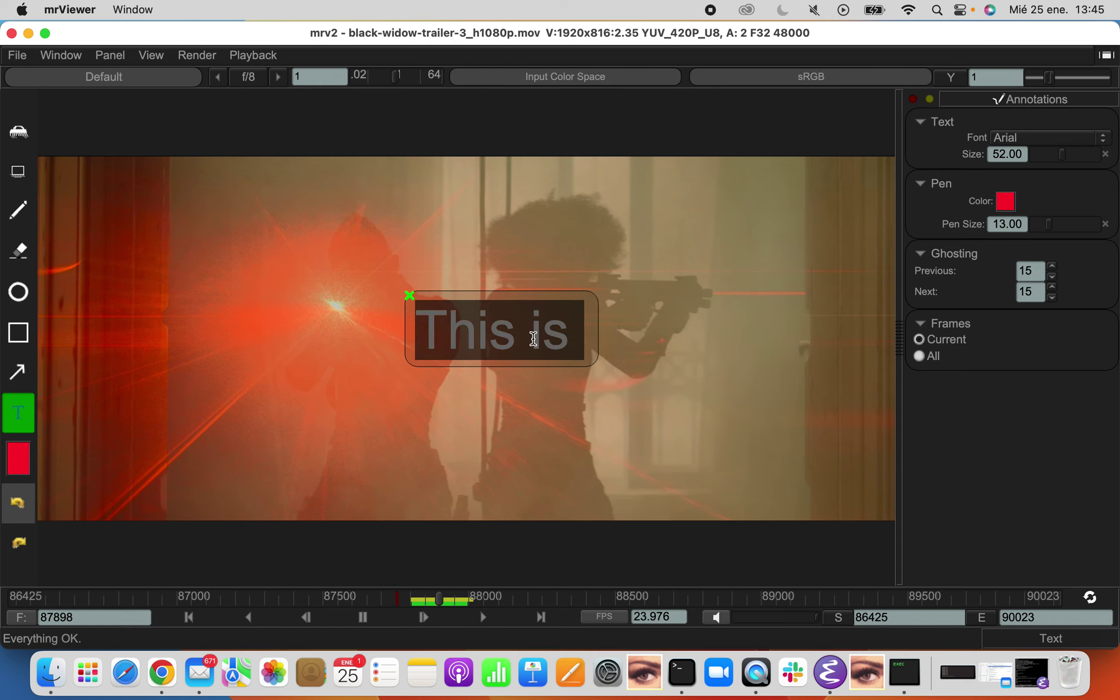
pyautogui.click(566, 330)
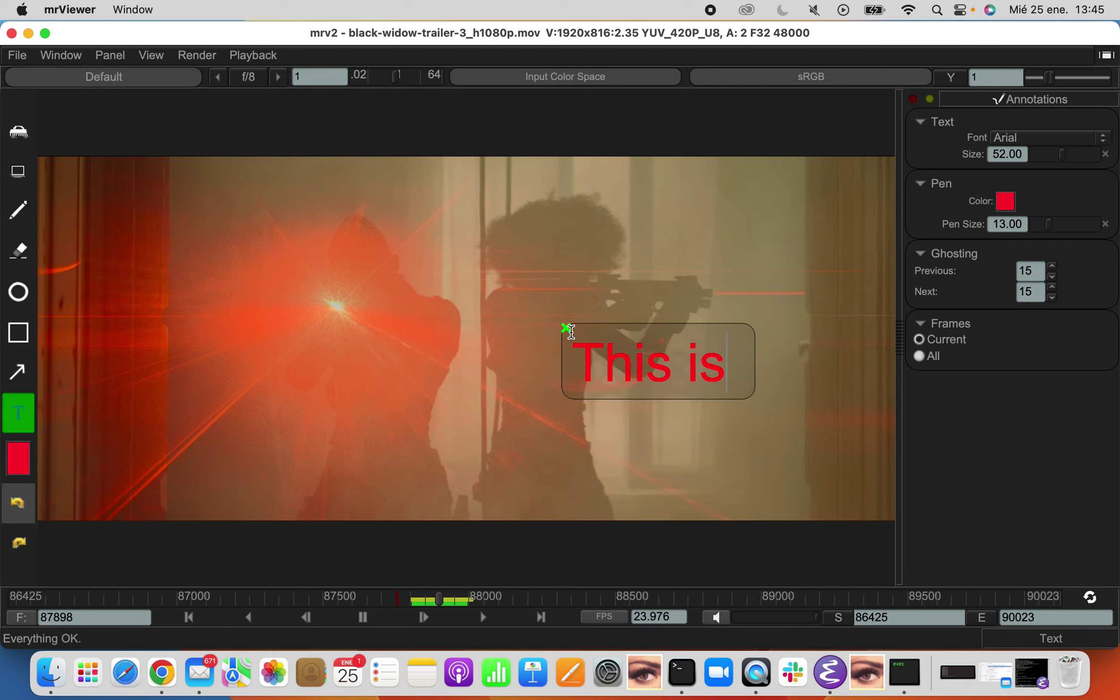
pyautogui.write('コーデ')
# Reposition the text annotation toward the left edge of the picture so the whole line fits in the frame.
pyautogui.click(645, 339)
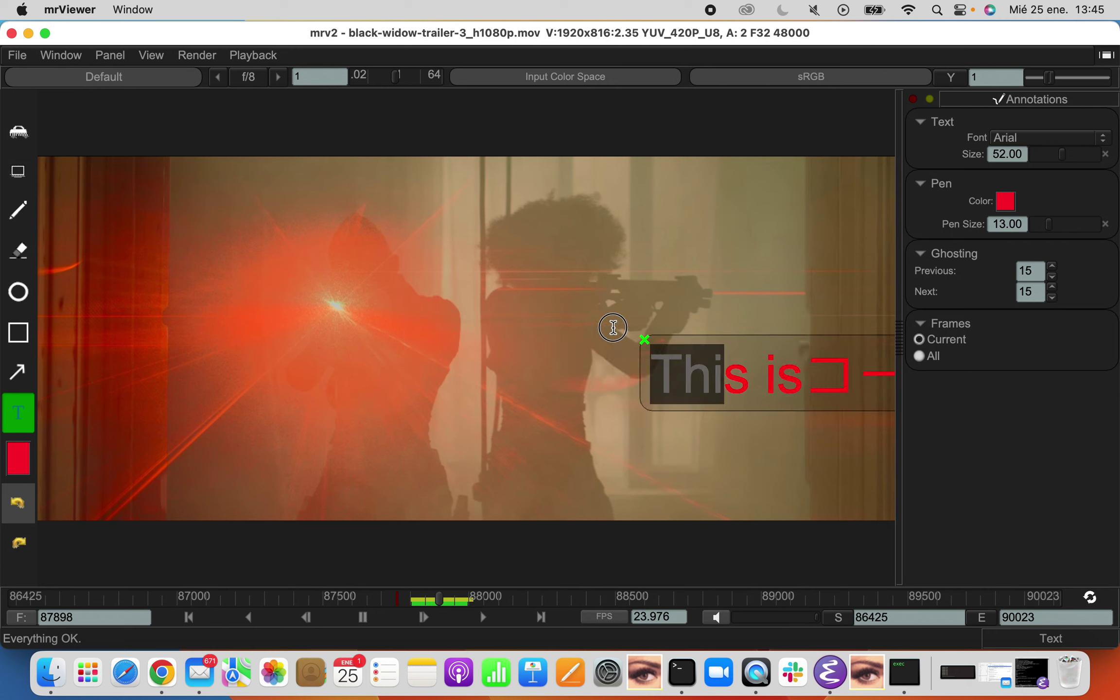
pyautogui.click(680, 307)
pyautogui.moveTo(371, 273); pyautogui.dragTo(58, 320)
pyautogui.moveTo(160, 259); pyautogui.dragTo(82, 187)
pyautogui.moveTo(220, 420); pyautogui.dragTo(47, 241)
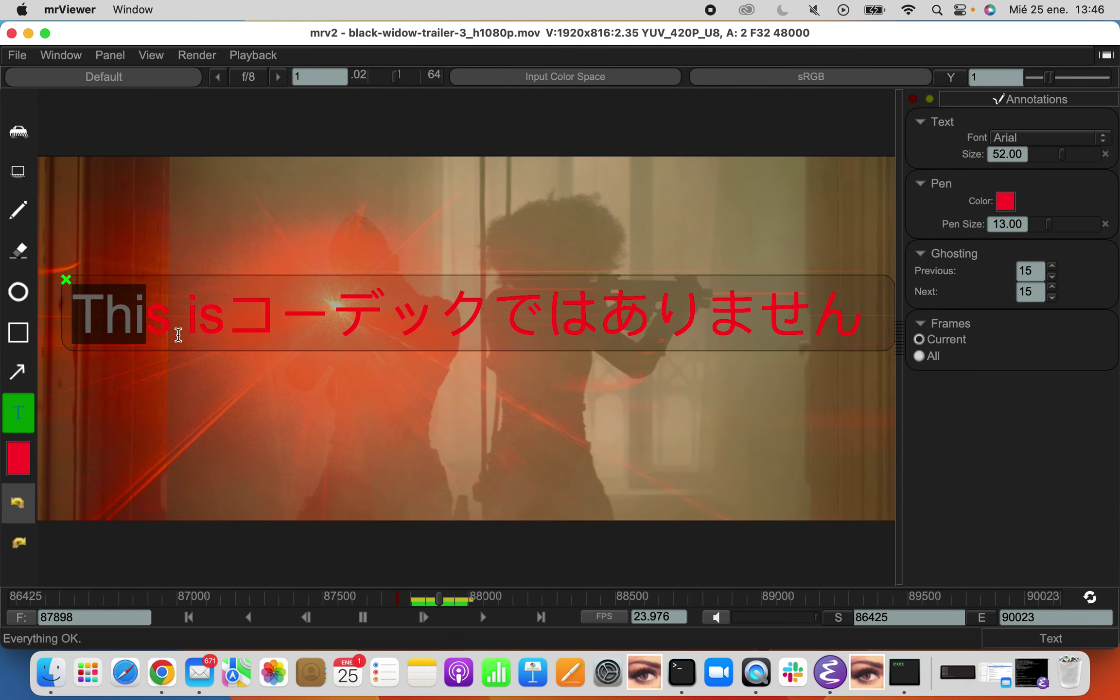
# Delete the word "This" from the start of the text annotation and enter "This" again.
pyautogui.moveTo(175, 327); pyautogui.dragTo(181, 328)
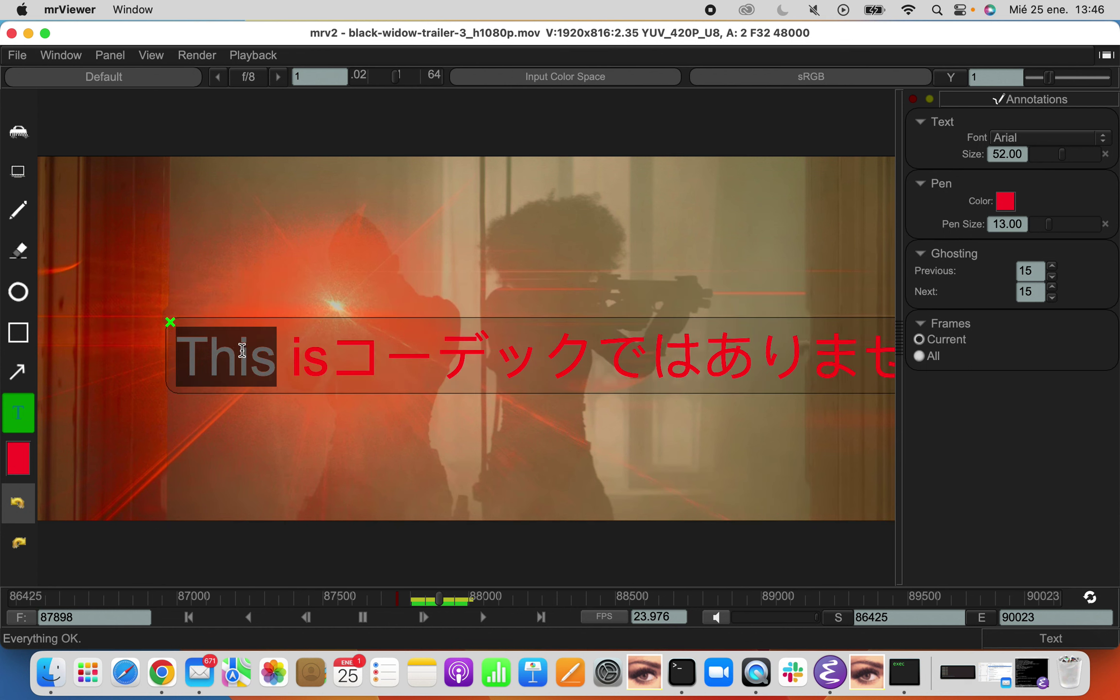
pyautogui.press('BackSpace')
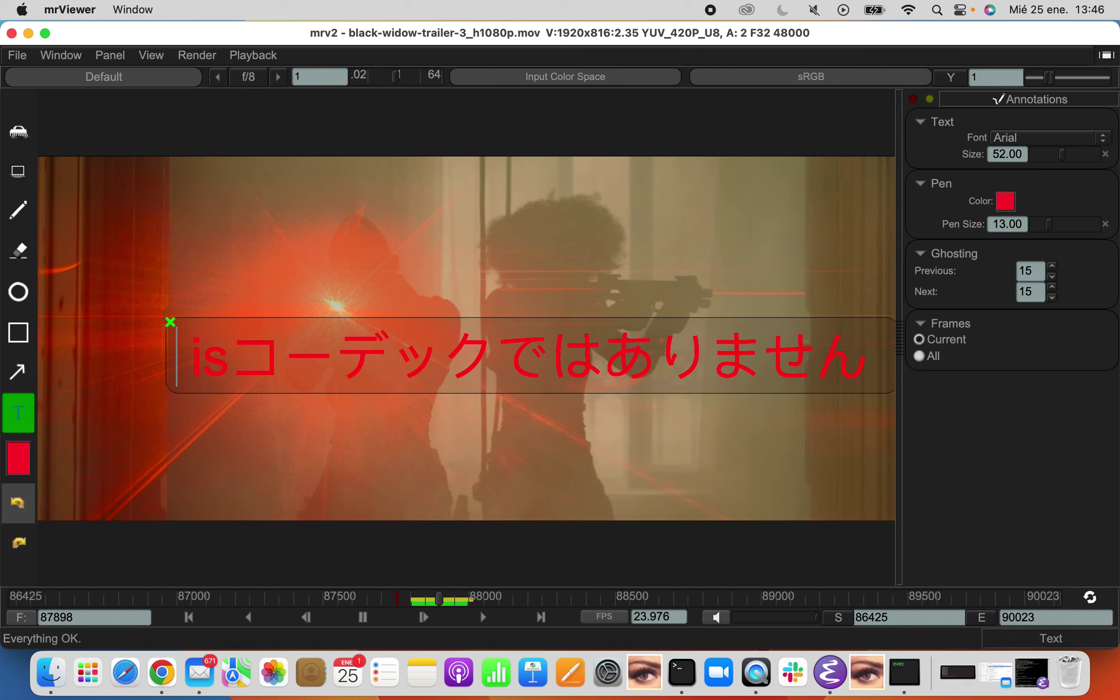
pyautogui.write('This')
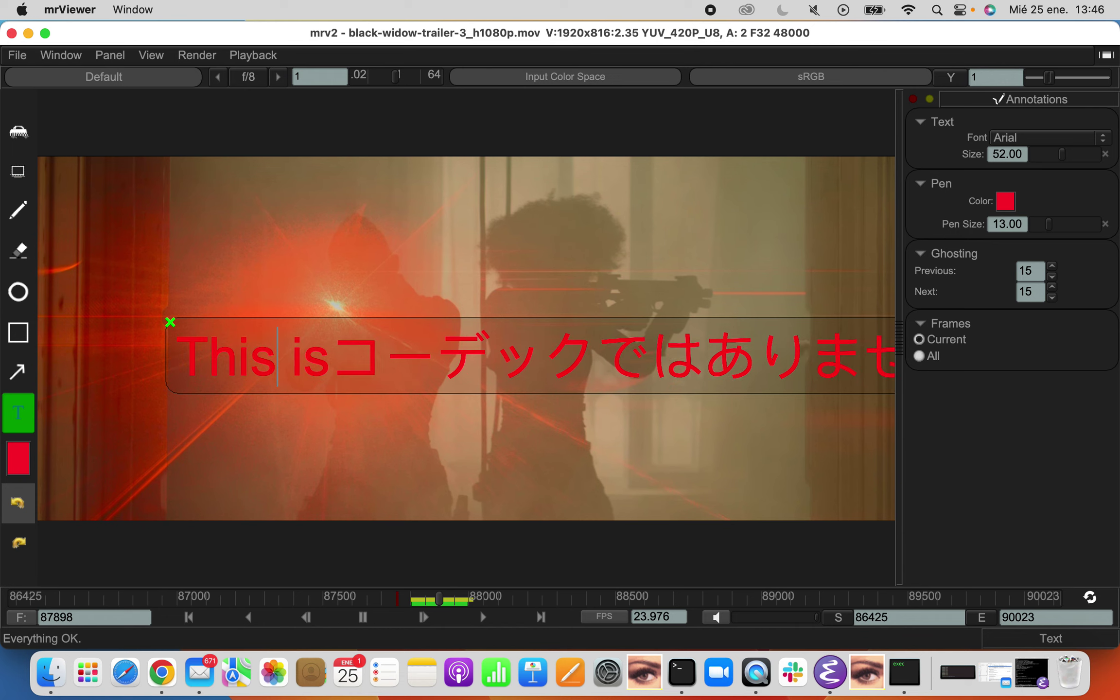
# Move the text annotation to the upper part of the picture and finish it by switching to the Draw tool.
pyautogui.moveTo(337, 355); pyautogui.dragTo(827, 437)
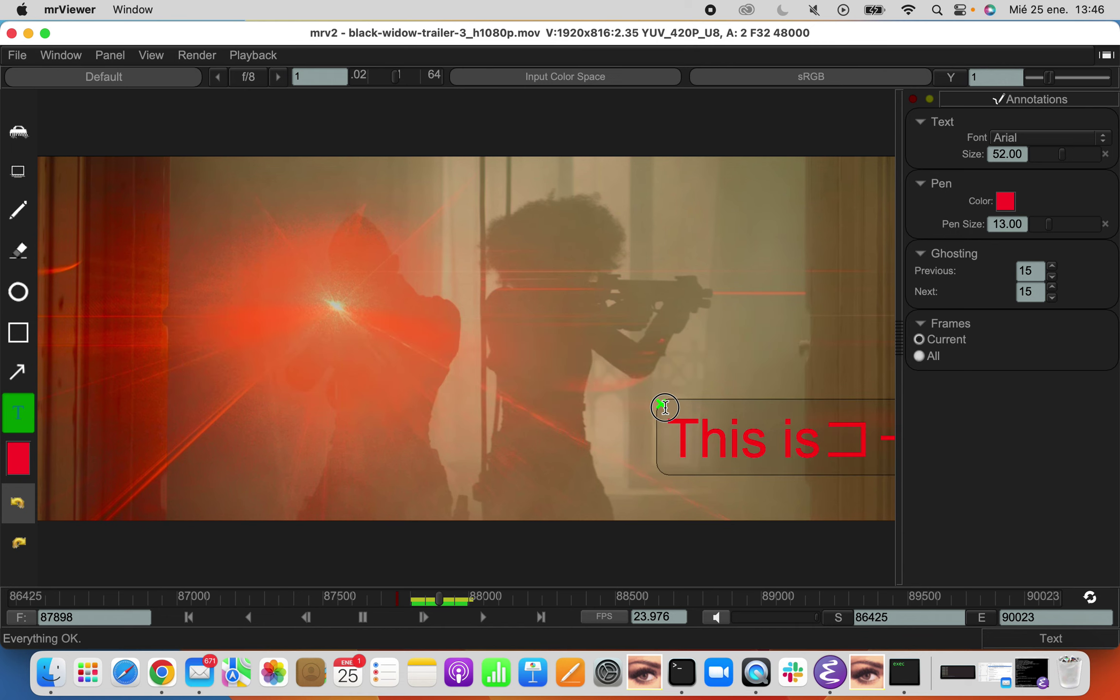
pyautogui.moveTo(710, 396); pyautogui.dragTo(79, 180)
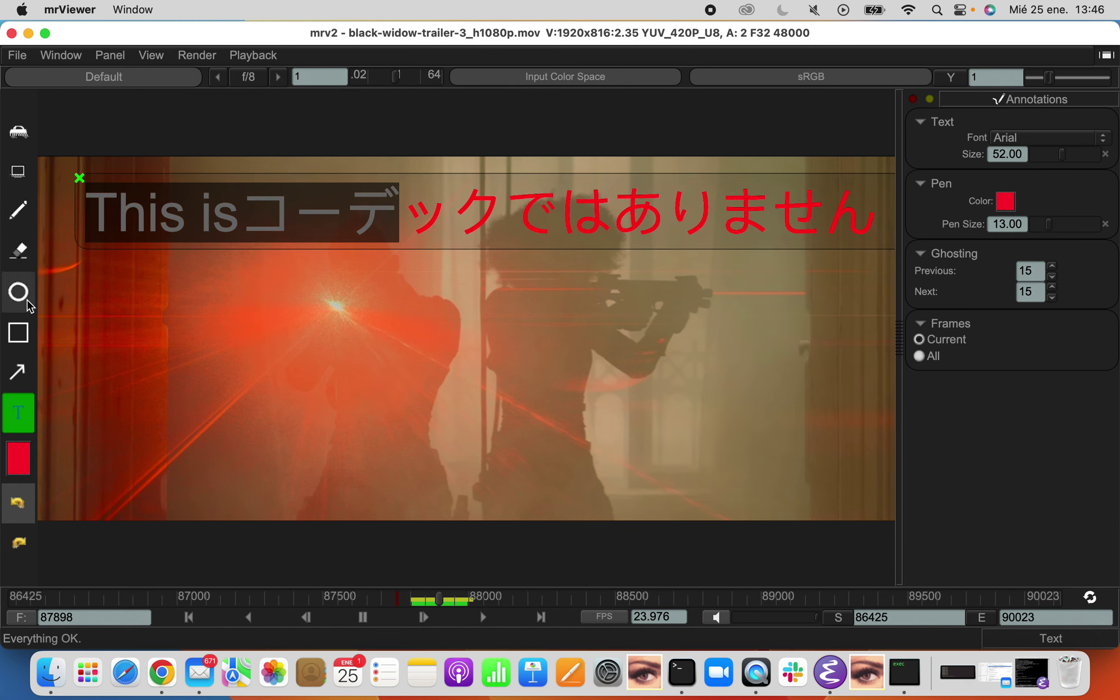
pyautogui.click(20, 210)
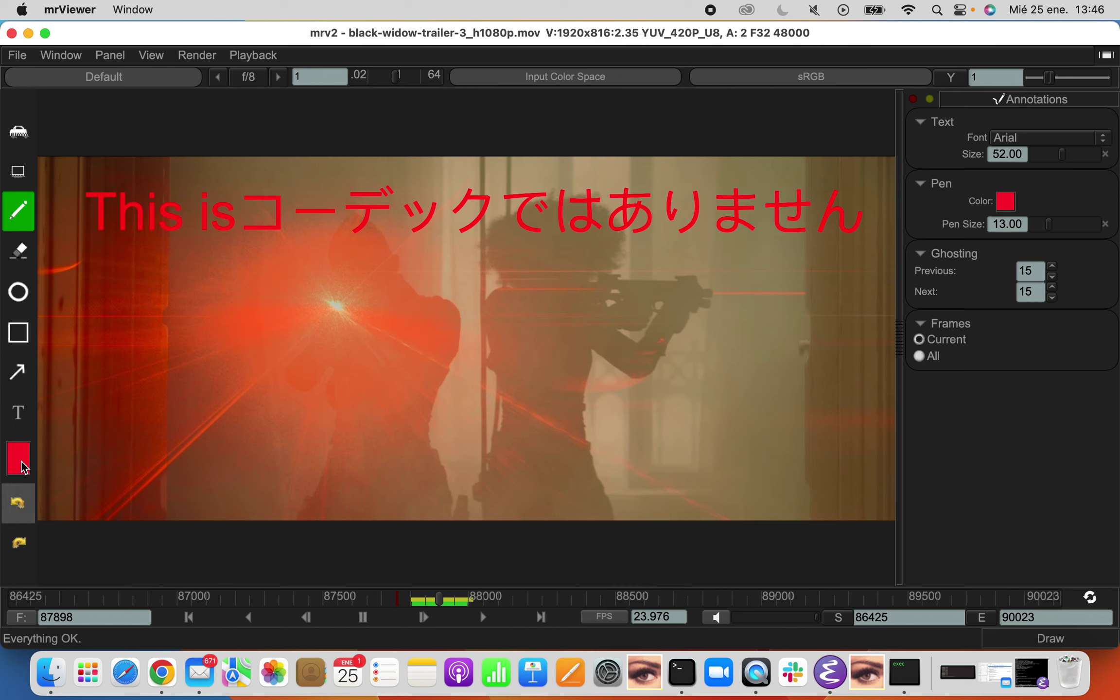
# Draw a red arrow left of the laser flare, pointing up toward the text annotation.
pyautogui.click(18, 372)
pyautogui.moveTo(140, 385); pyautogui.dragTo(225, 281)
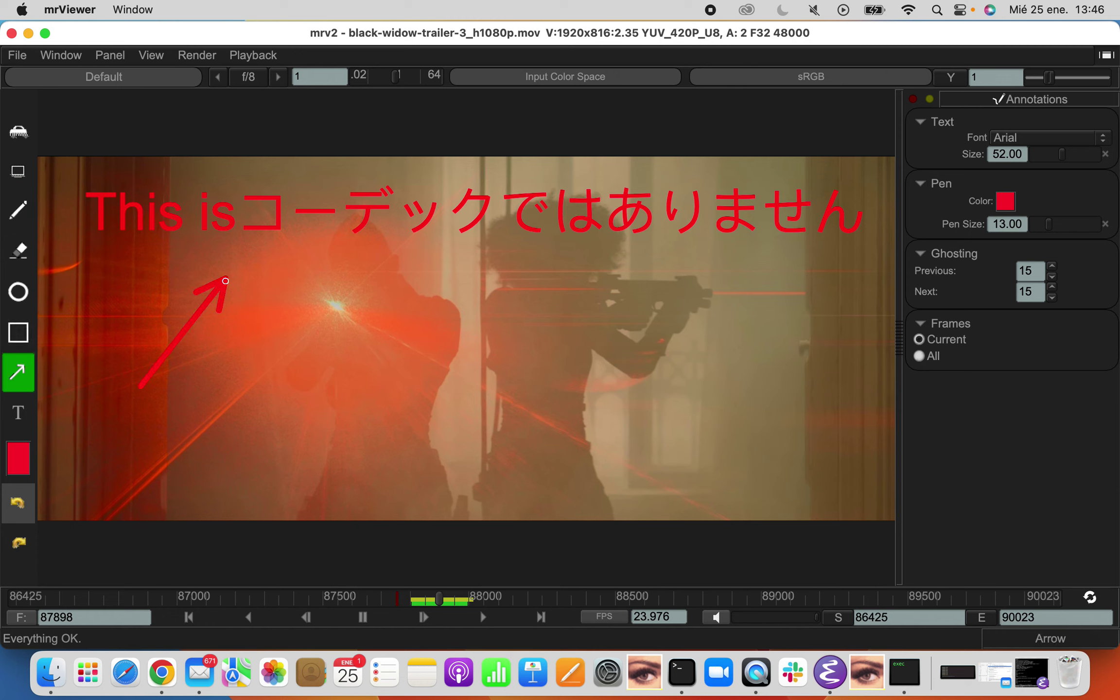
# Undo and redo the arrow several times, then undo both the arrow and the text and restore them.
pyautogui.click(28, 516)
pyautogui.click(27, 538)
pyautogui.click(18, 502)
pyautogui.click(26, 537)
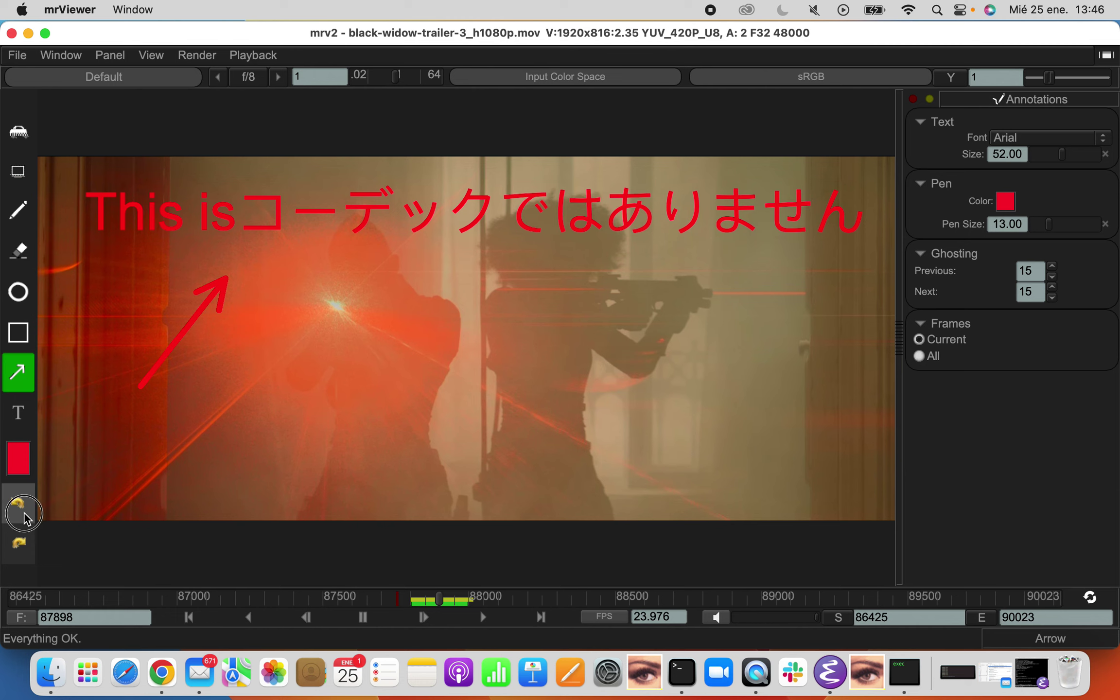
pyautogui.click(18, 502)
pyautogui.click(28, 536)
pyautogui.click(28, 513)
pyautogui.click(28, 513)
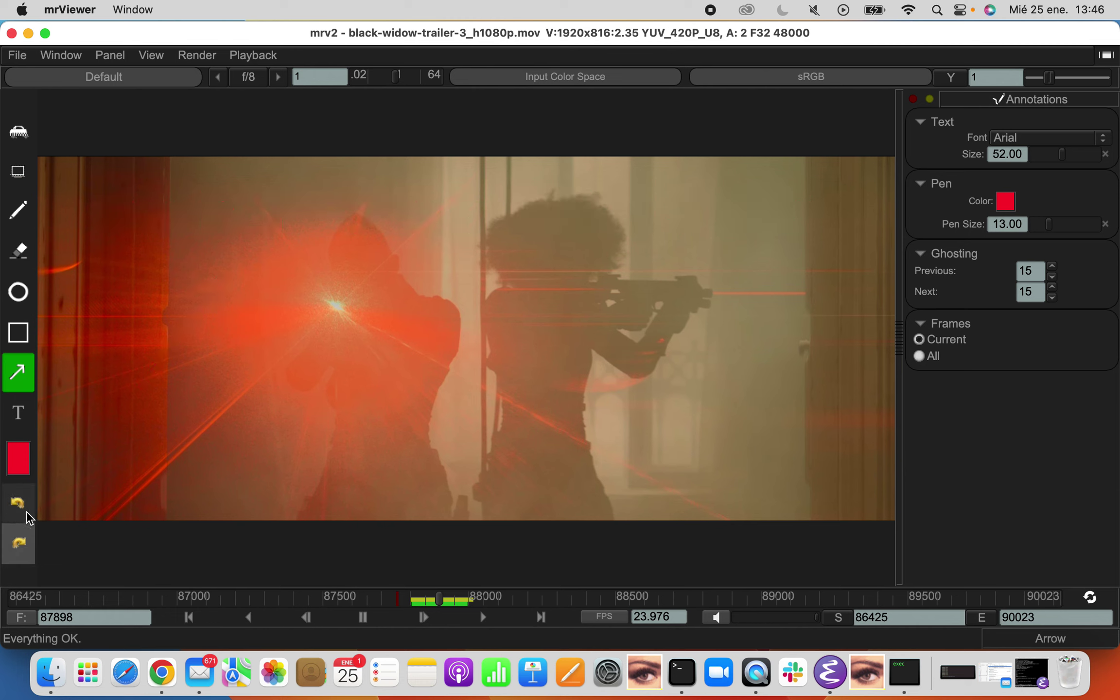
pyautogui.click(27, 529)
pyautogui.click(27, 529)
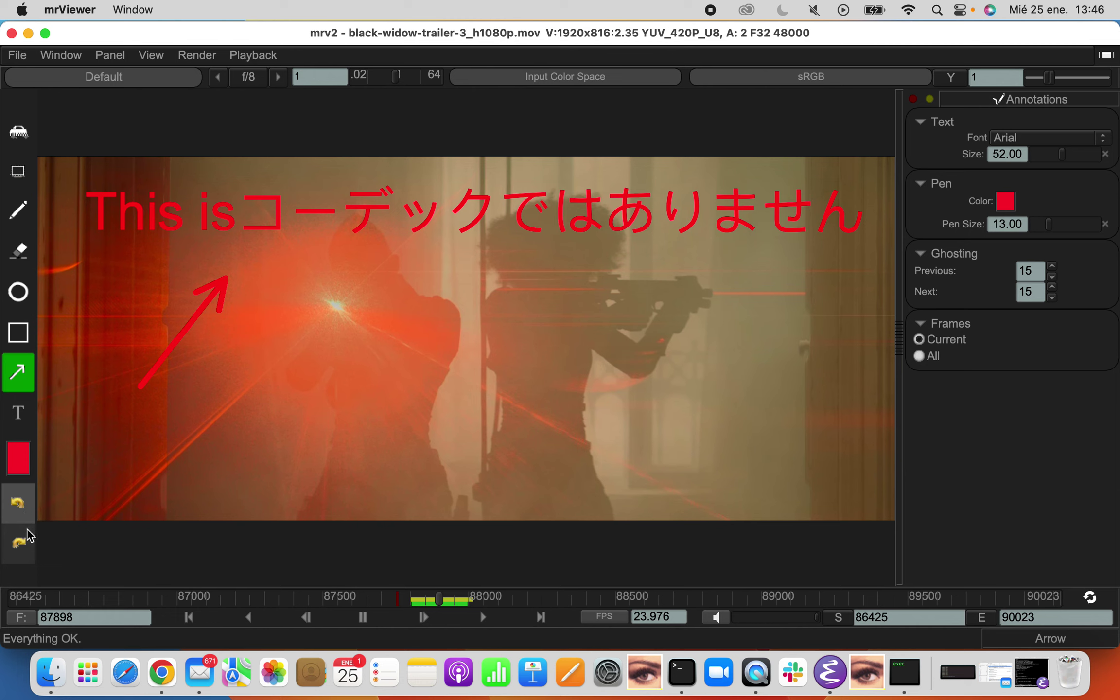